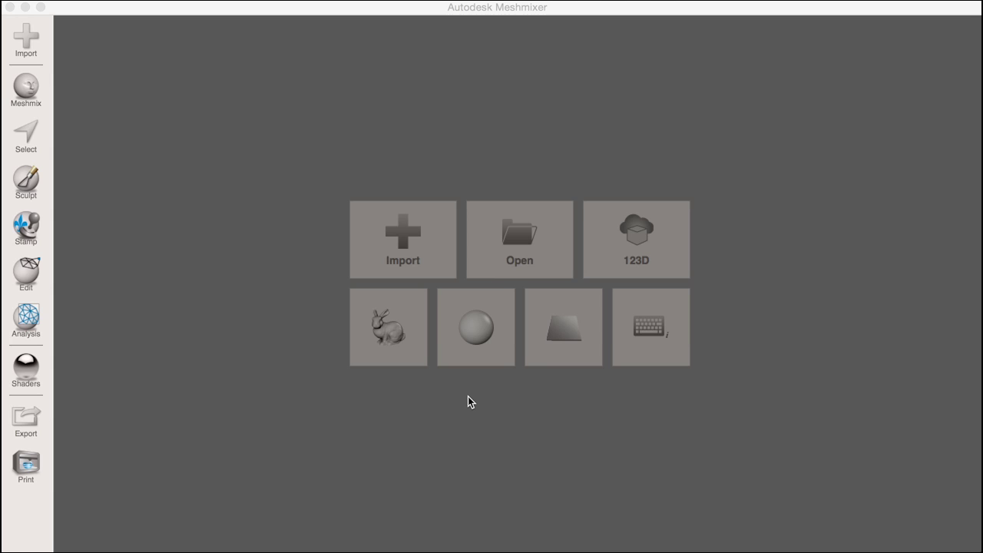
Step: Load the sample sphere and launch Edit > Create Pivot
{"action": "left_click", "coordinate": [483, 347]}
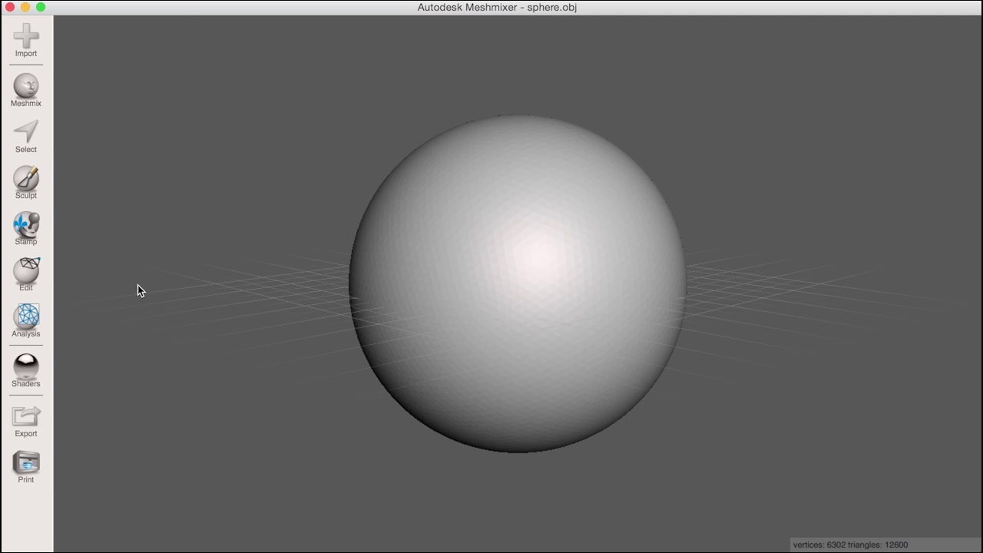
{"action": "left_click", "coordinate": [26, 273]}
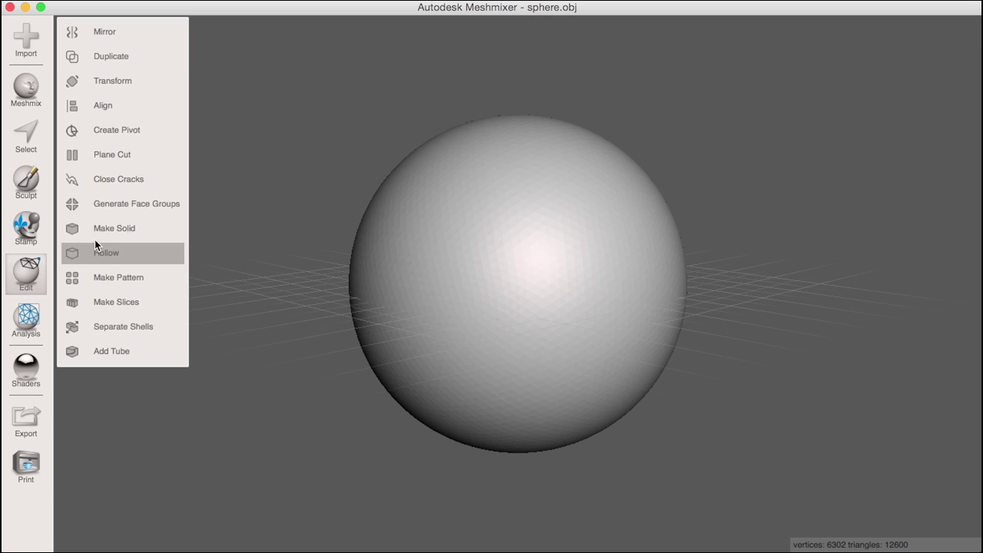
{"action": "left_click", "coordinate": [164, 130]}
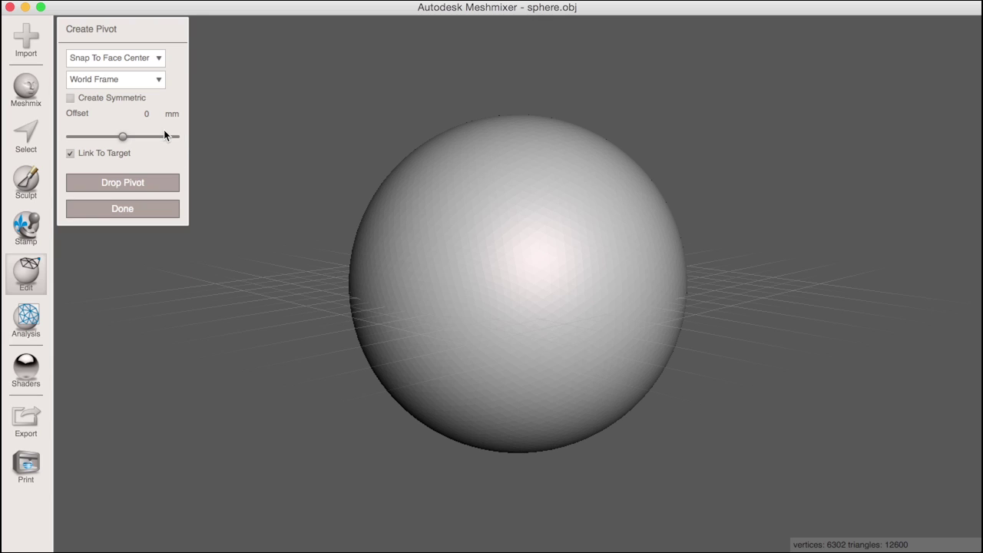
Step: Try the surface, vertex and face-centre snap modes, then set pivot placement to Bounding Box
{"action": "left_click", "coordinate": [159, 58]}
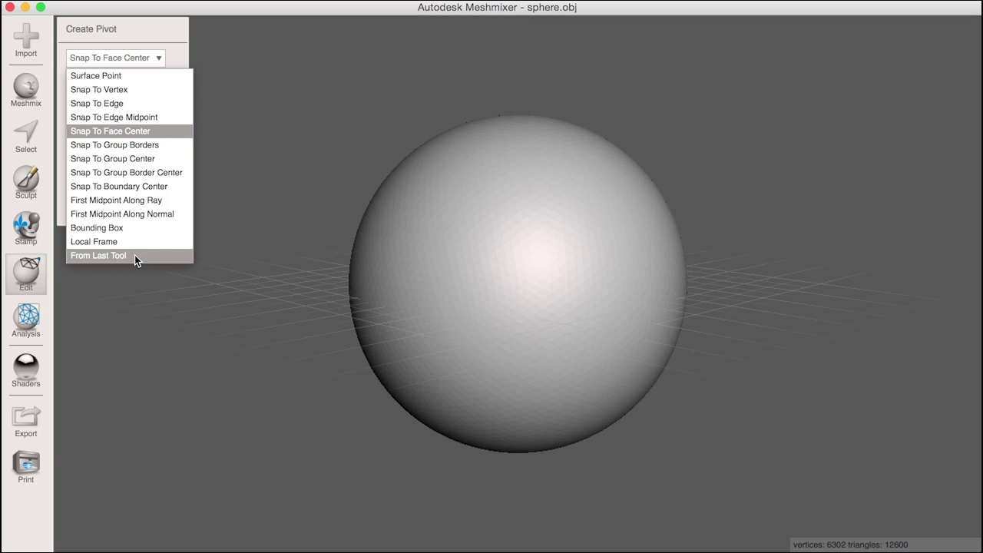
{"action": "left_click", "coordinate": [144, 75]}
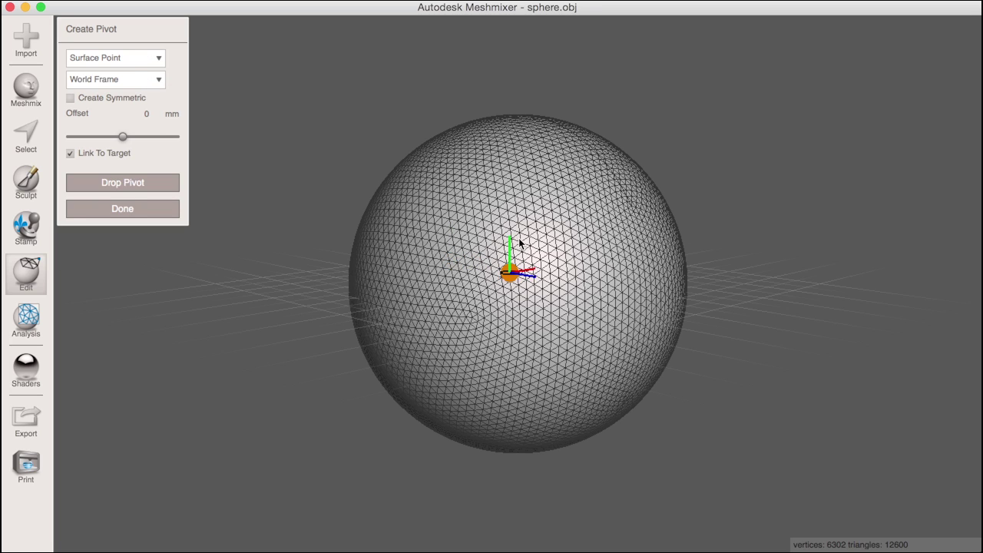
{"action": "left_click", "coordinate": [76, 59]}
{"action": "left_click", "coordinate": [84, 92]}
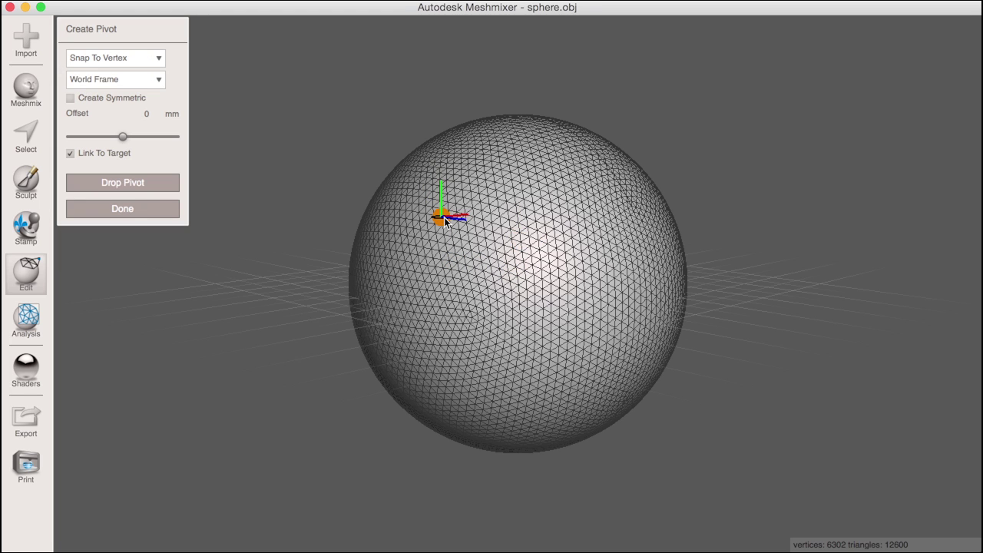
{"action": "left_click", "coordinate": [115, 58]}
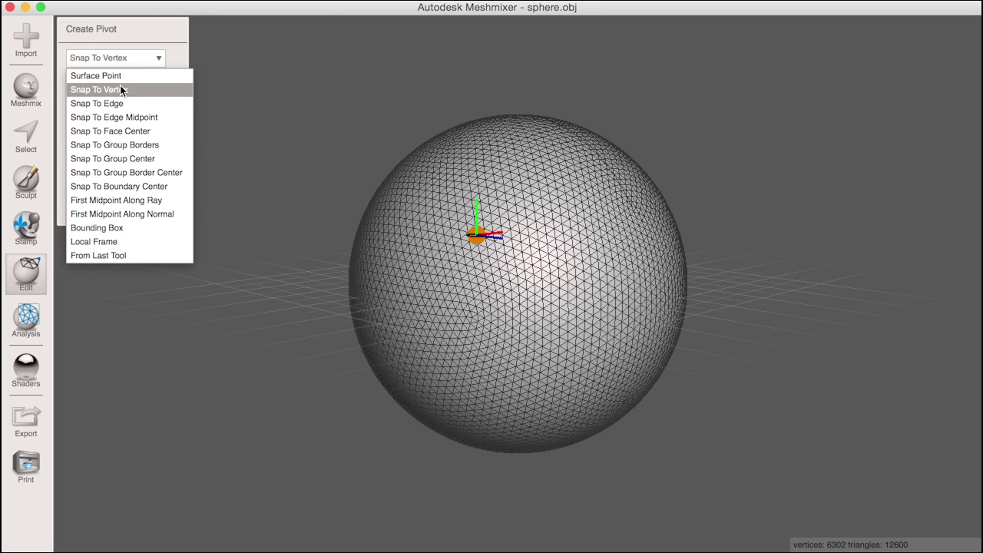
{"action": "left_click", "coordinate": [119, 133]}
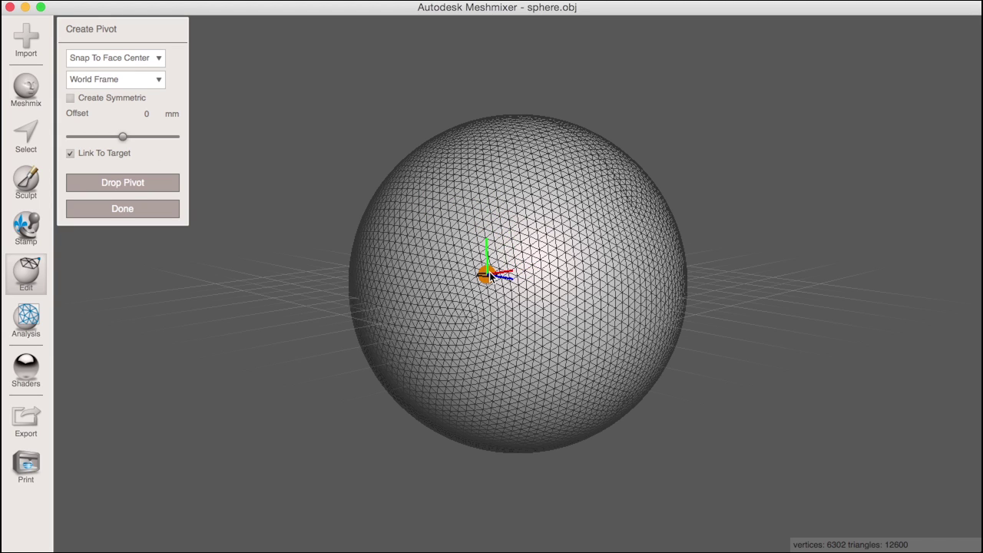
{"action": "left_click", "coordinate": [148, 58]}
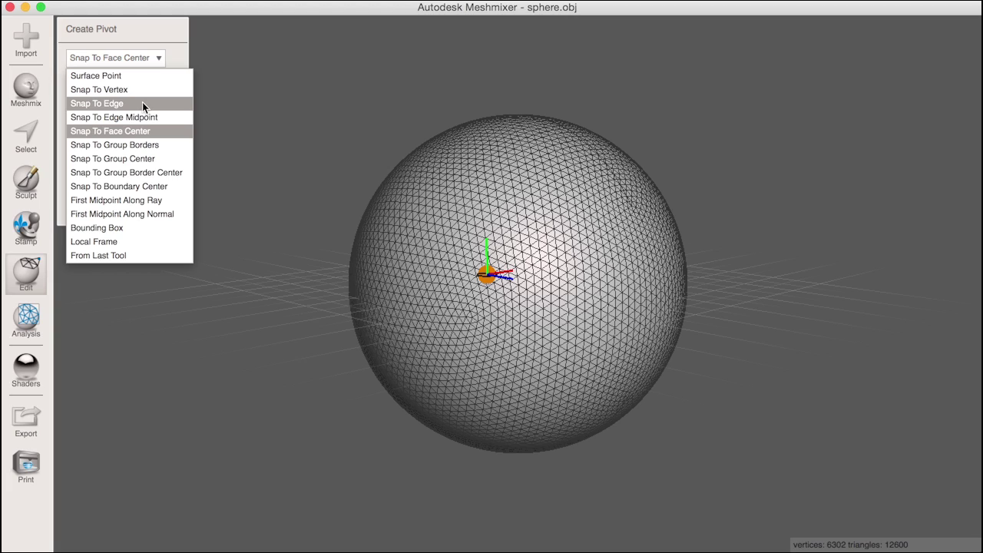
{"action": "left_click", "coordinate": [123, 229]}
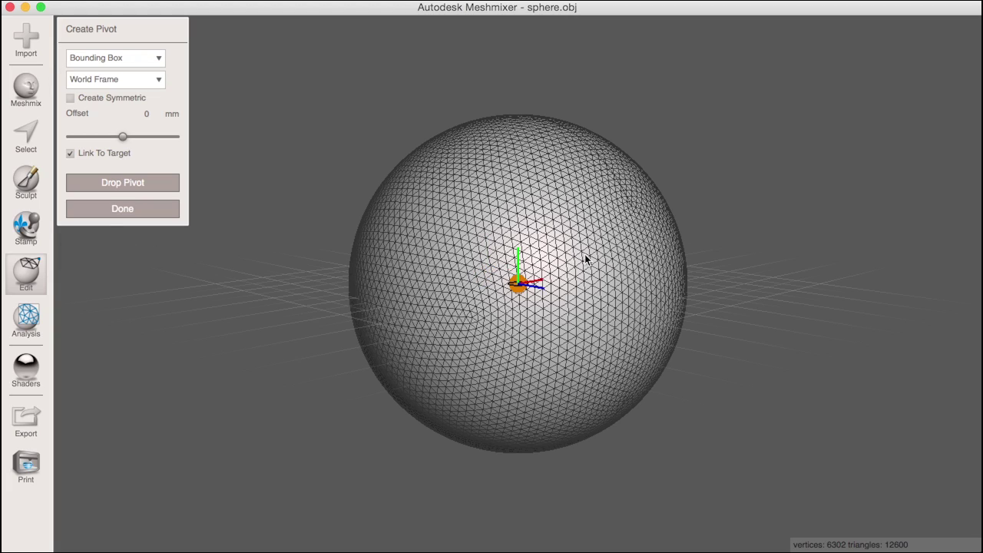
Step: Uncheck Link To Target and drop a pivot at the sphere's centre
{"action": "mouse_move", "coordinate": [587, 259]}
{"action": "right_mouse_down"}
{"action": "mouse_move", "coordinate": [564, 266]}
{"action": "mouse_move", "coordinate": [530, 410]}
{"action": "mouse_move", "coordinate": [579, 377]}
{"action": "right_mouse_up"}
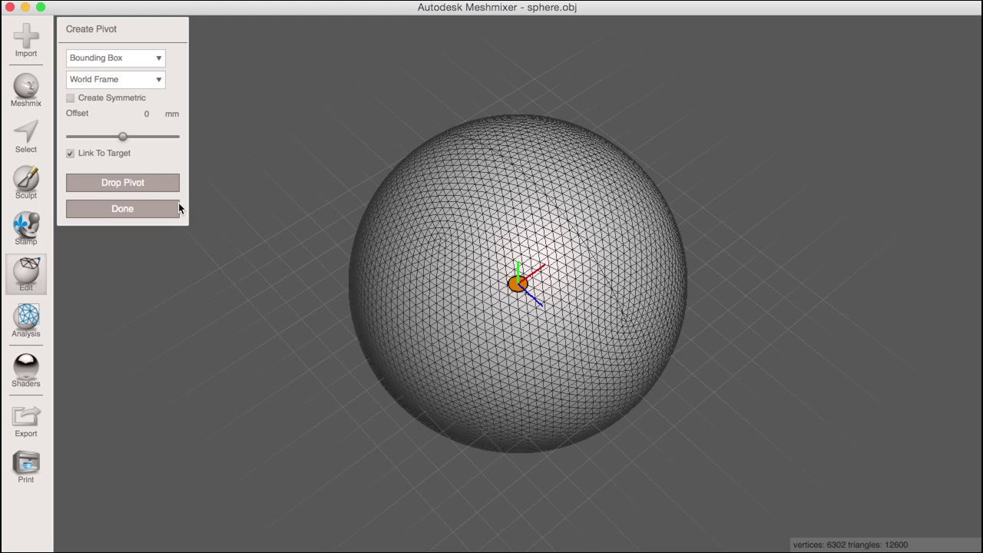
{"action": "left_click", "coordinate": [70, 153]}
{"action": "left_click", "coordinate": [127, 190]}
{"action": "left_click", "coordinate": [128, 189]}
{"action": "right_click_drag", "start_coordinate": [495, 313], "coordinate": [608, 256]}
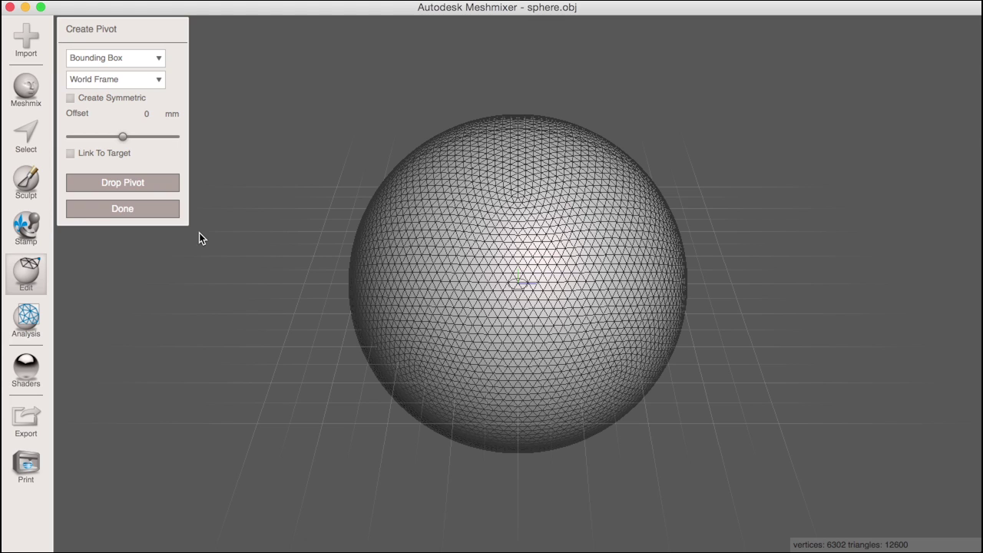
Step: Finish pivot creation and show the Objects Browser listing sphere.obj
{"action": "left_click", "coordinate": [110, 212]}
{"action": "right_click_drag", "start_coordinate": [356, 297], "coordinate": [430, 346]}
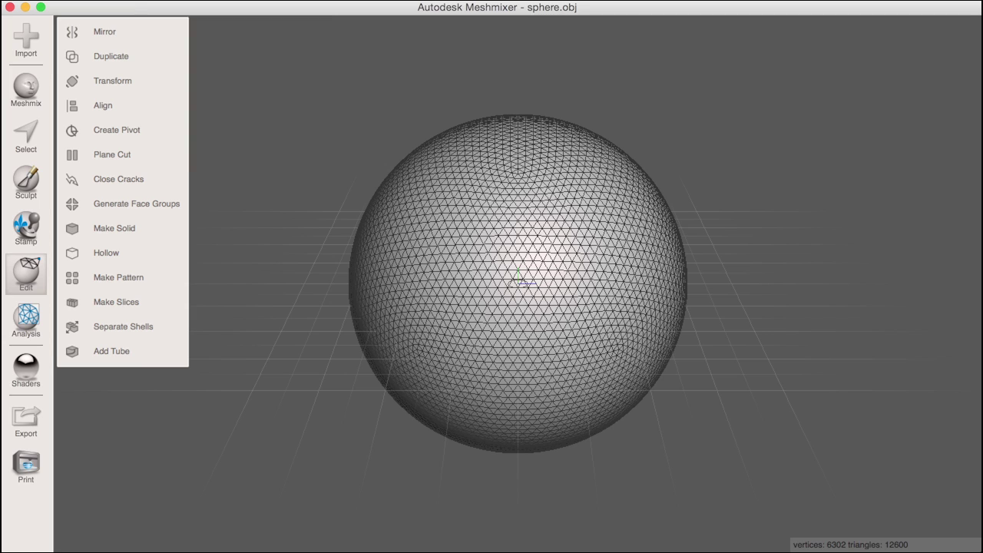
{"action": "left_click", "coordinate": [184, 43]}
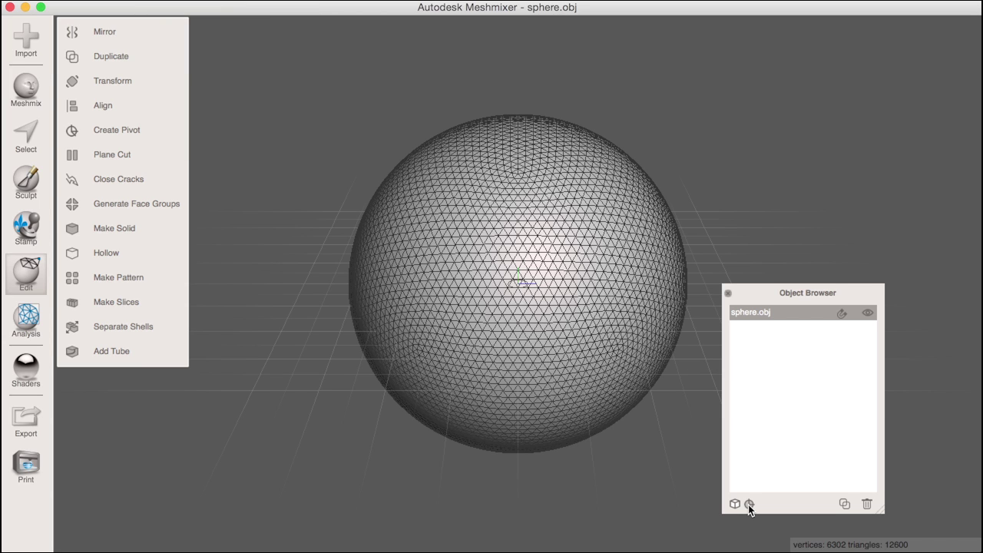
Step: Show pivots in the Object Browser and select Pivot1
{"action": "left_click", "coordinate": [748, 504]}
{"action": "left_click", "coordinate": [749, 505]}
{"action": "left_click", "coordinate": [755, 330]}
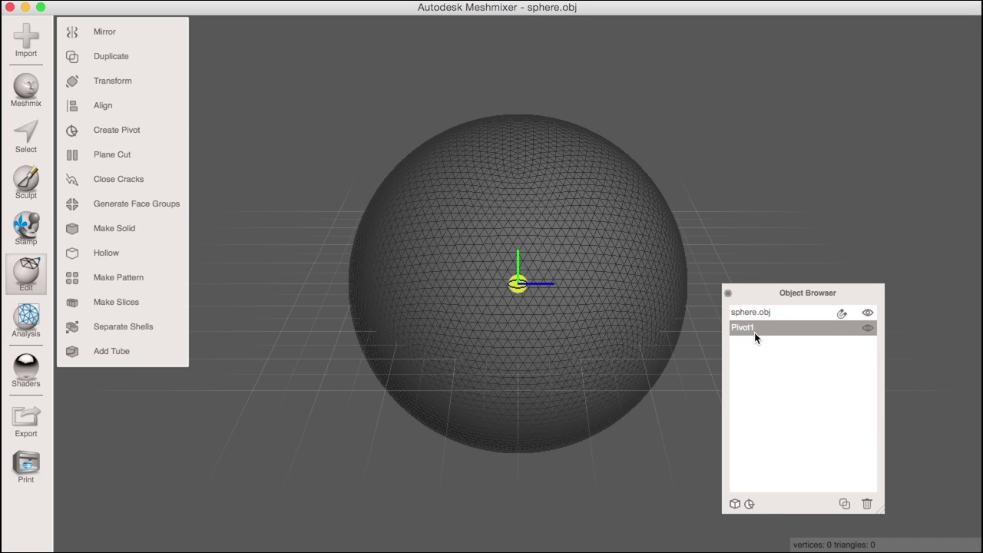
Step: Transform Pivot1 about 20.3 mm along X beside the sphere and accept the move
{"action": "left_click", "coordinate": [129, 81]}
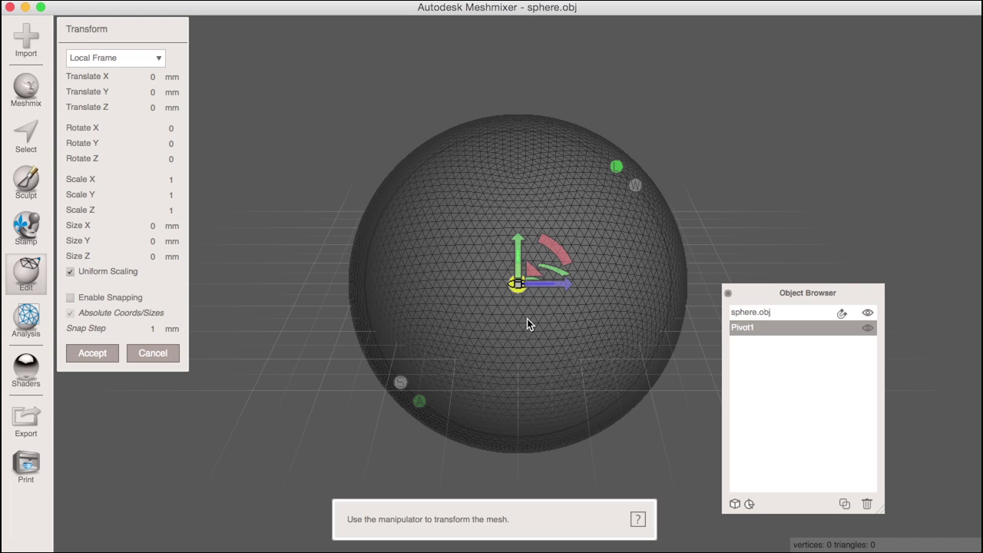
{"action": "mouse_move", "coordinate": [527, 319]}
{"action": "right_mouse_down"}
{"action": "mouse_move", "coordinate": [502, 330]}
{"action": "mouse_move", "coordinate": [365, 305]}
{"action": "mouse_move", "coordinate": [586, 304]}
{"action": "right_mouse_up"}
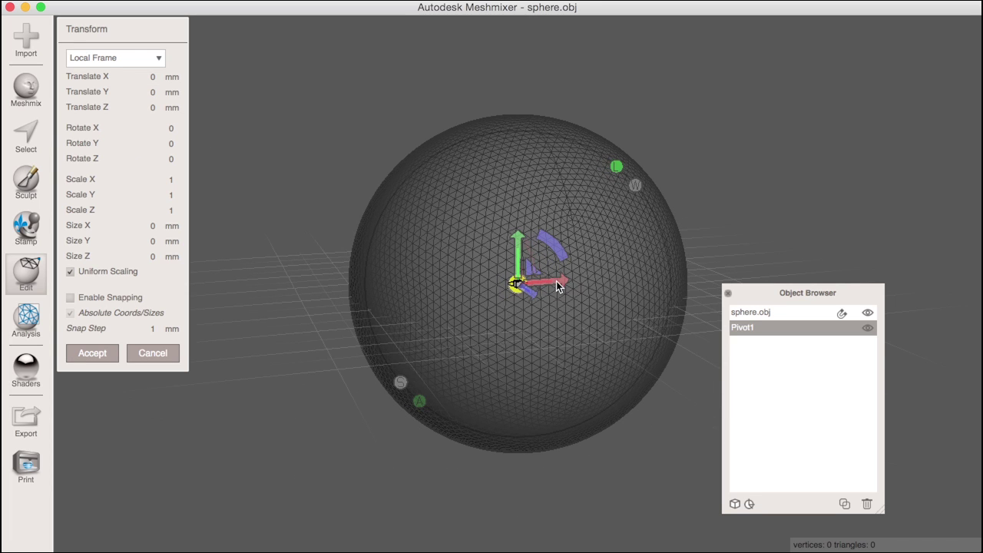
{"action": "left_click_drag", "start_coordinate": [557, 286], "coordinate": [792, 291]}
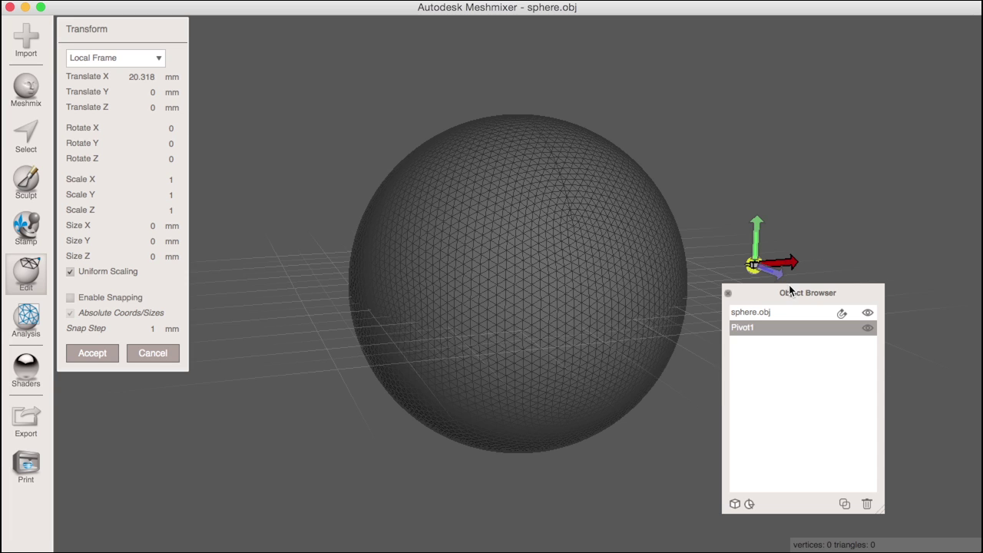
{"action": "right_click_drag", "start_coordinate": [791, 291], "coordinate": [733, 304]}
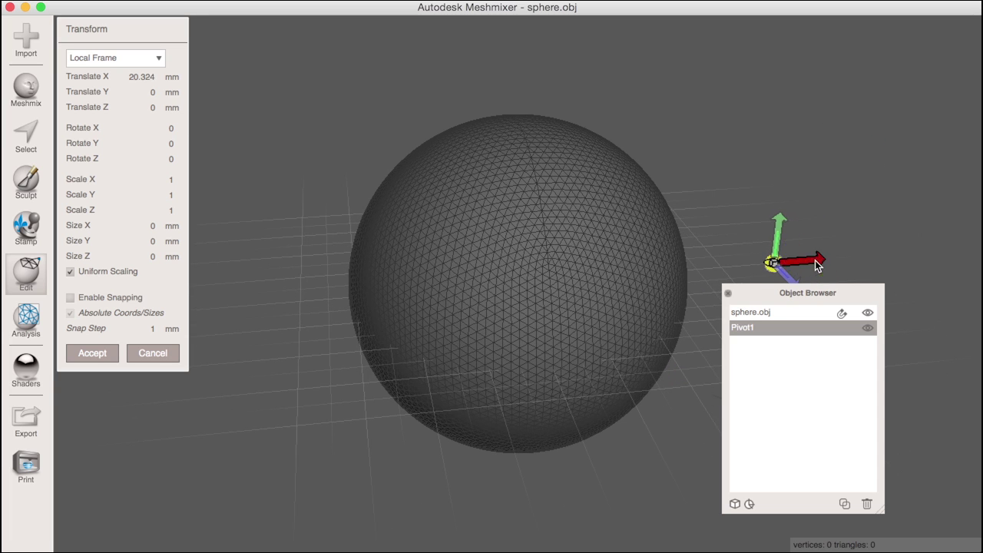
{"action": "left_click_drag", "start_coordinate": [818, 265], "coordinate": [900, 277]}
{"action": "key", "text": "Return"}
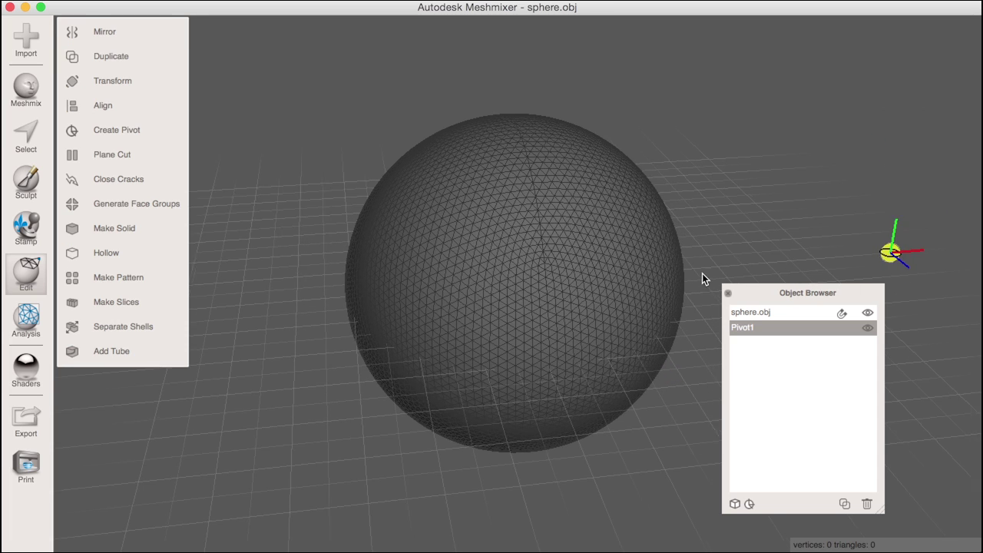
{"action": "right_click_drag", "start_coordinate": [702, 274], "coordinate": [545, 76]}
{"action": "right_click_drag", "start_coordinate": [566, 294], "coordinate": [452, 285]}
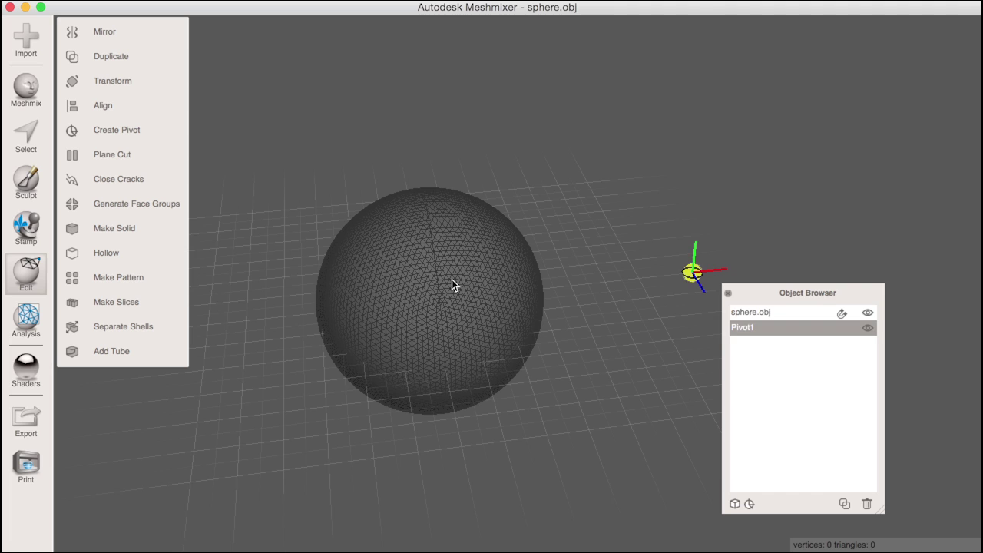
Step: Select the sphere and snap its Transform manipulator to Pivot1 in world axes
{"action": "left_click", "coordinate": [451, 281]}
{"action": "key", "text": "t"}
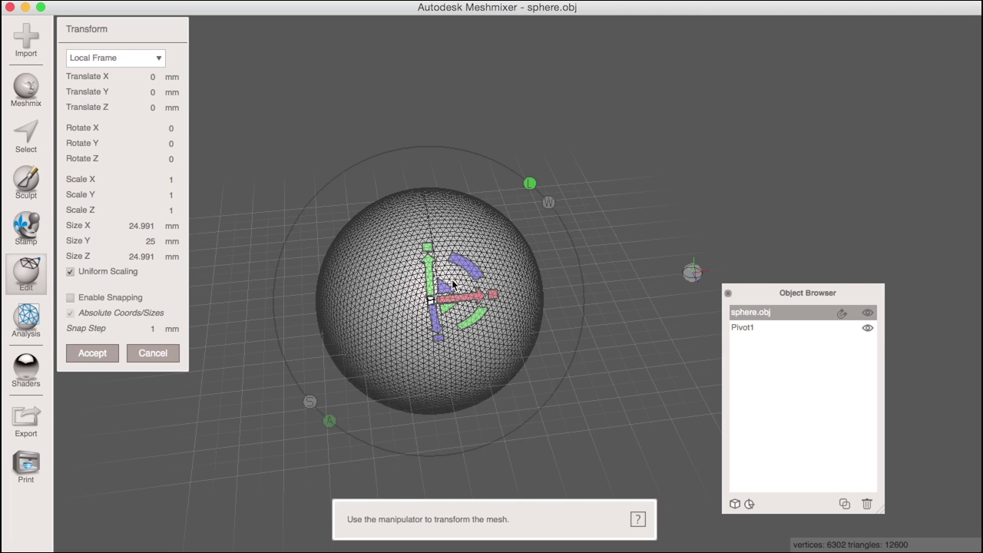
{"action": "left_click", "coordinate": [691, 273]}
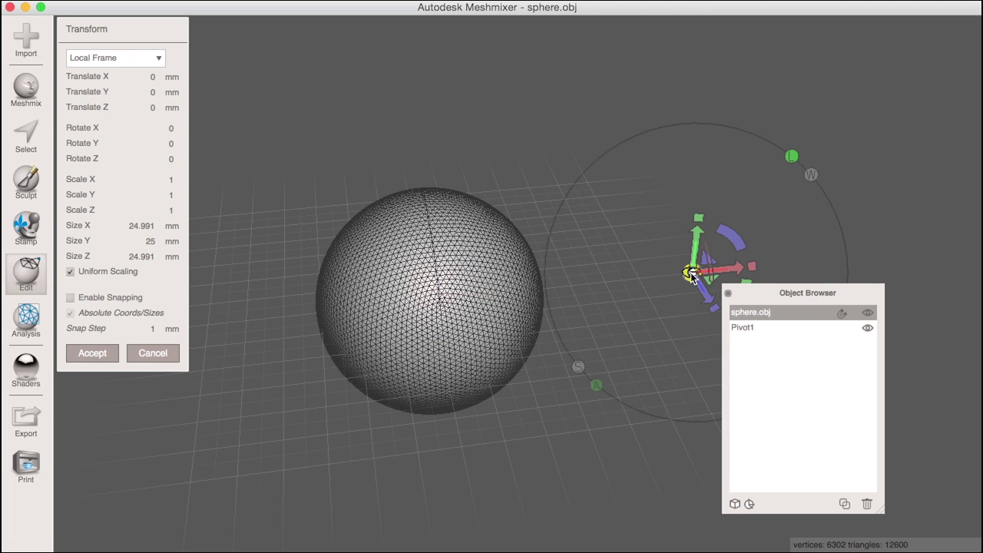
{"action": "right_click_drag", "start_coordinate": [655, 306], "coordinate": [480, 266]}
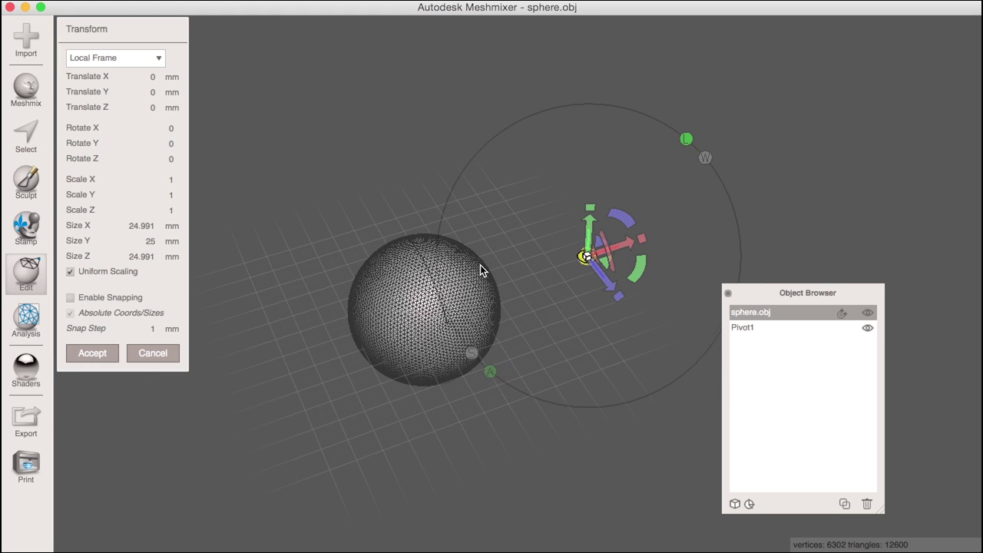
{"action": "left_click", "coordinate": [704, 160]}
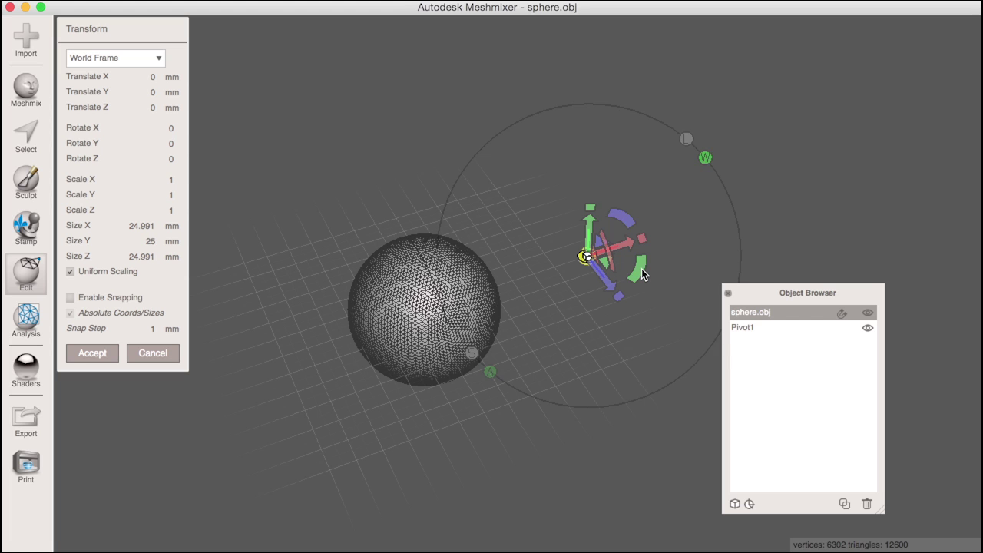
Step: Undo a trial rotation, duplicate the sphere, and rotate it -30° about Y around Pivot1
{"action": "left_click_drag", "start_coordinate": [644, 275], "coordinate": [687, 313]}
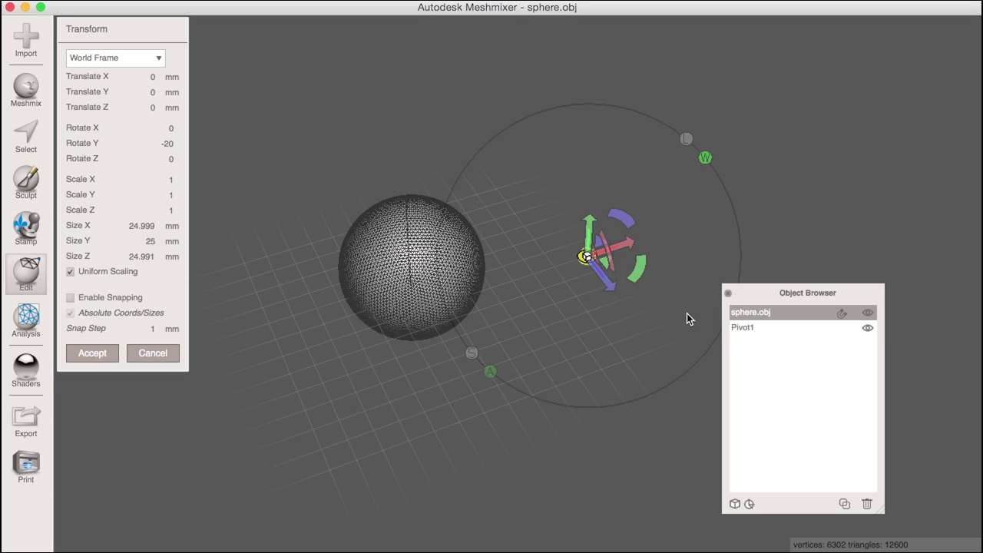
{"action": "right_click_drag", "start_coordinate": [665, 306], "coordinate": [580, 394]}
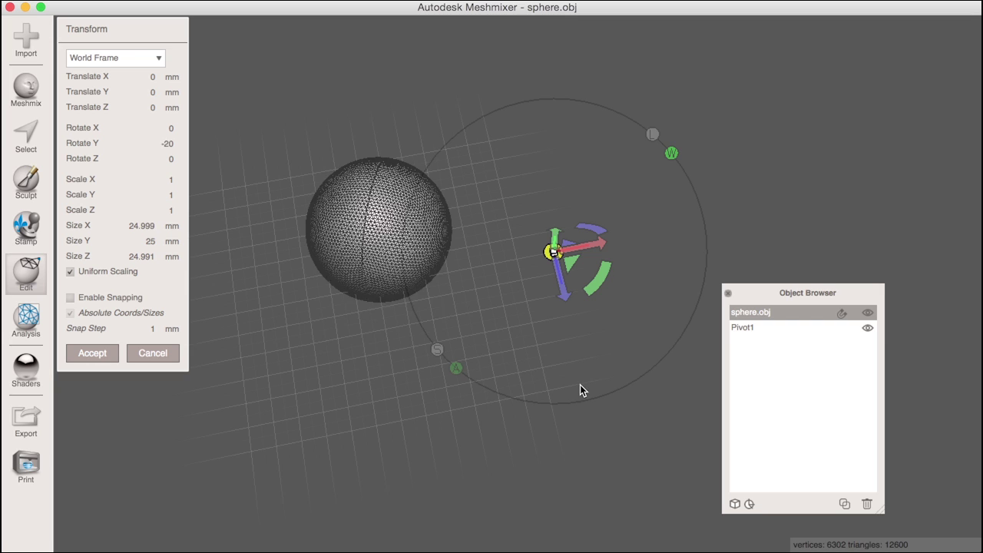
{"action": "key", "text": "super+z"}
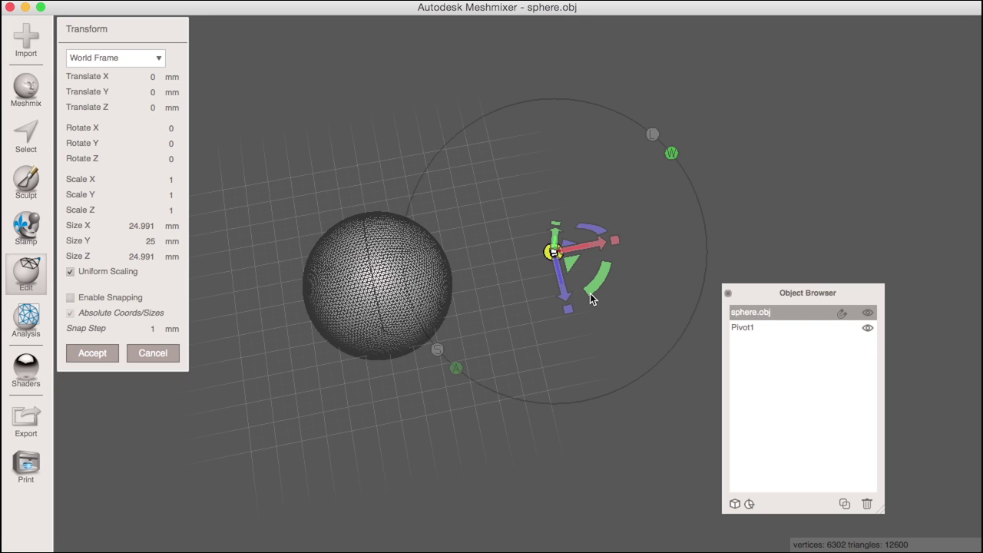
{"action": "key", "text": "super+d"}
{"action": "left_click_drag", "start_coordinate": [604, 281], "coordinate": [631, 356]}
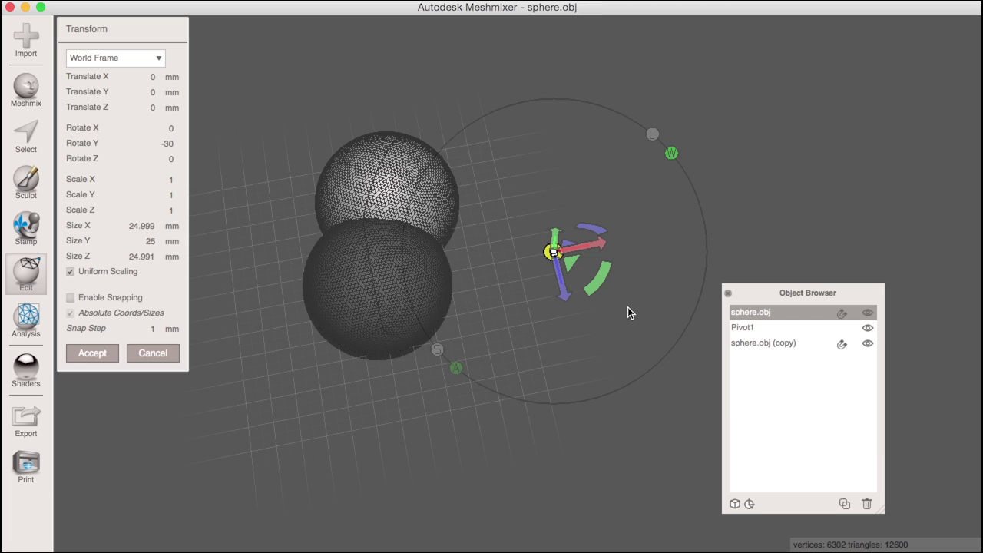
Step: Duplicate and rotate further sphere copies by -30° each, closing the ring through copy (9)
{"action": "key", "text": "shift+d"}
{"action": "left_click_drag", "start_coordinate": [607, 278], "coordinate": [626, 351]}
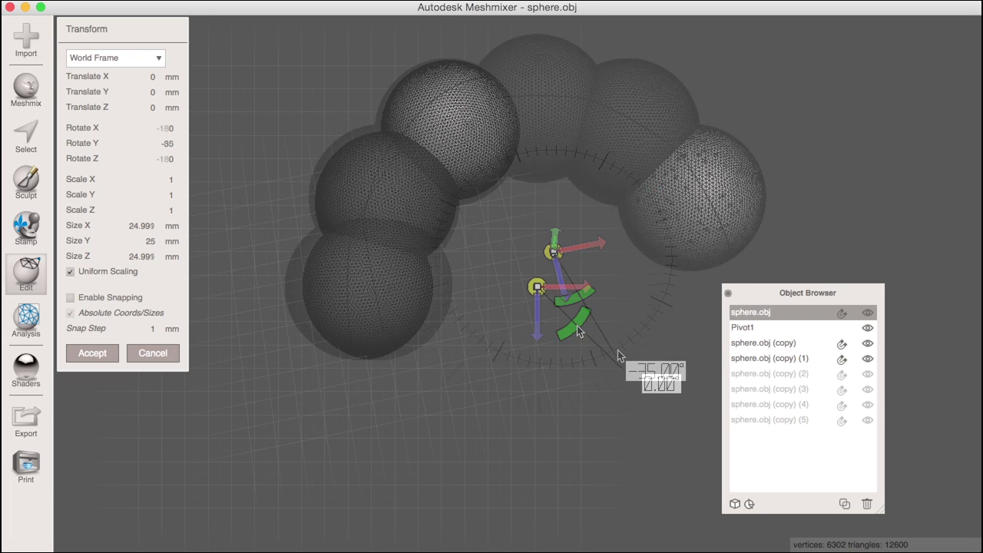
{"action": "left_click_drag", "start_coordinate": [577, 325], "coordinate": [572, 395]}
{"action": "key", "text": "shift+d"}
{"action": "key", "text": "shift+d"}
{"action": "key", "text": "shift+d"}
{"action": "left_click_drag", "start_coordinate": [577, 327], "coordinate": [561, 408]}
{"action": "key", "text": "shift+d"}
{"action": "key", "text": "shift+d"}
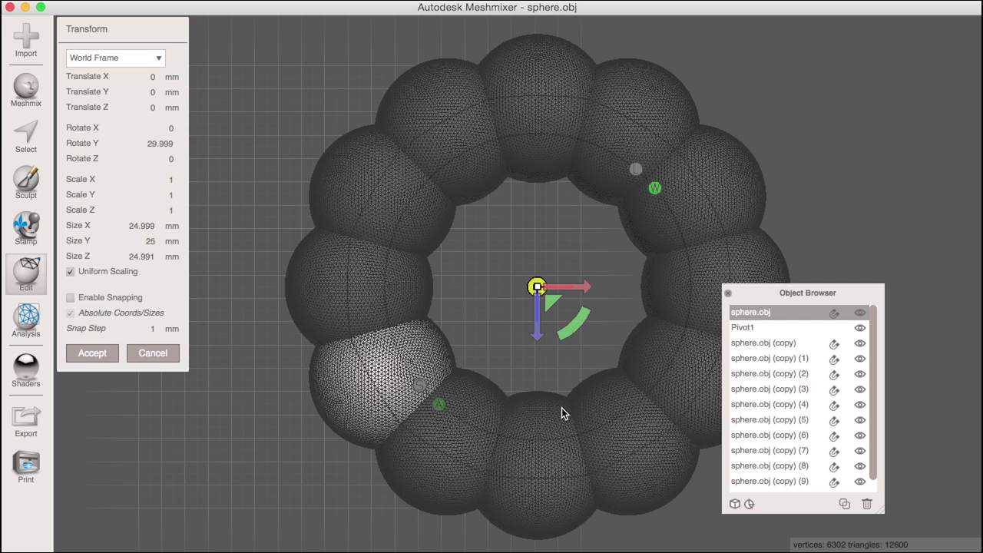
Step: Accept the Transform and click through the ring's sphere copies and Pivot1
{"action": "left_click", "coordinate": [98, 355]}
{"action": "left_click", "coordinate": [398, 235]}
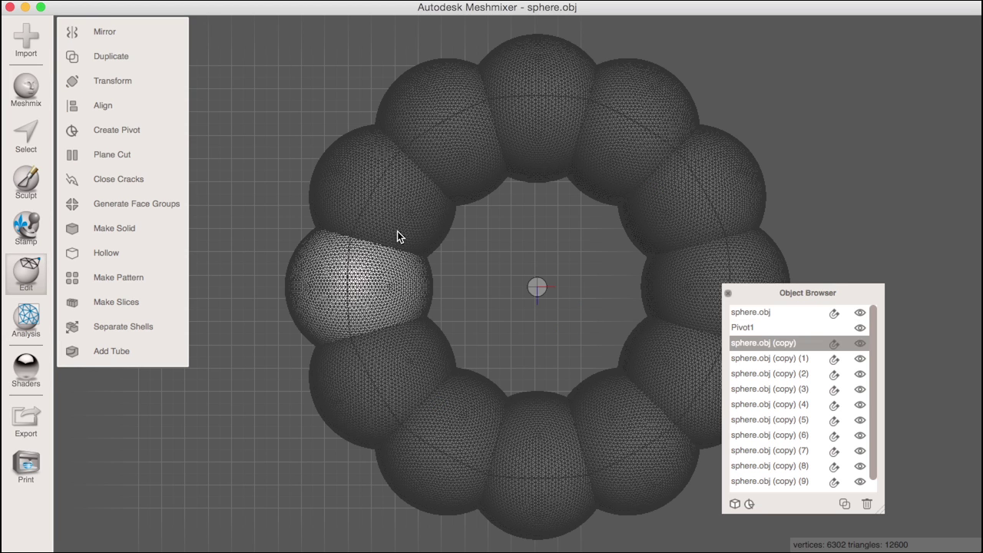
{"action": "left_click", "coordinate": [430, 198]}
{"action": "left_click", "coordinate": [501, 140]}
{"action": "left_click", "coordinate": [540, 130]}
{"action": "left_click", "coordinate": [603, 140]}
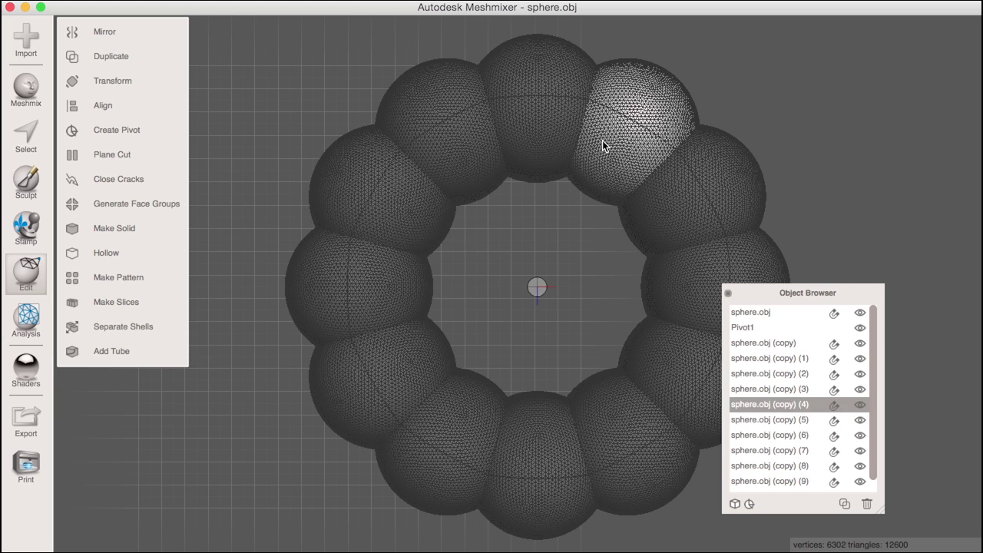
{"action": "left_click", "coordinate": [662, 179]}
{"action": "left_click", "coordinate": [540, 289]}
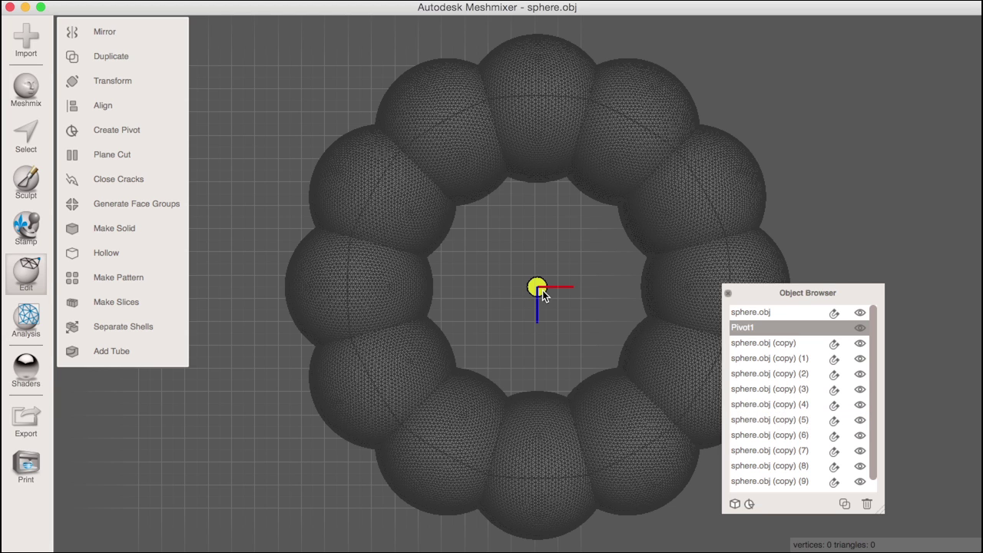
{"action": "left_click", "coordinate": [611, 245]}
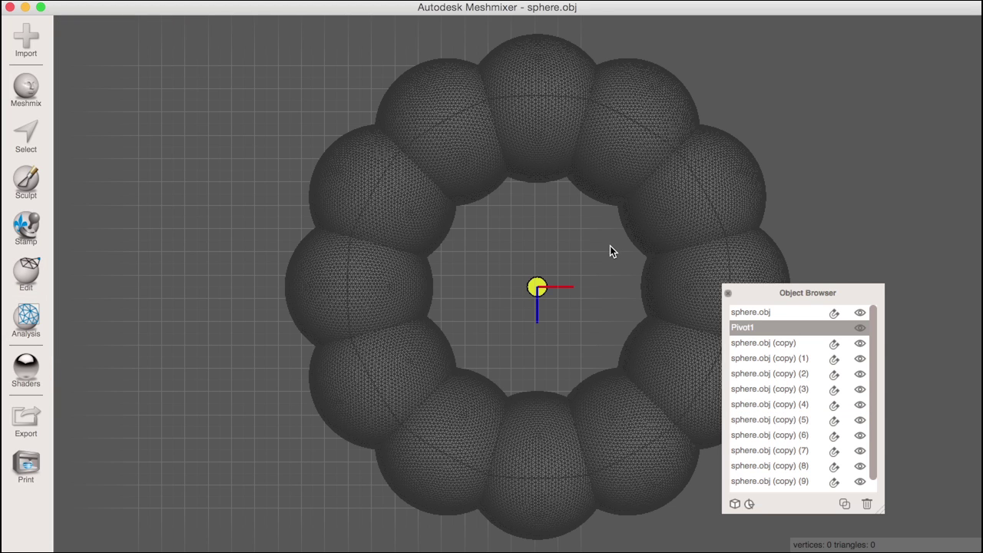
{"action": "left_click", "coordinate": [708, 192]}
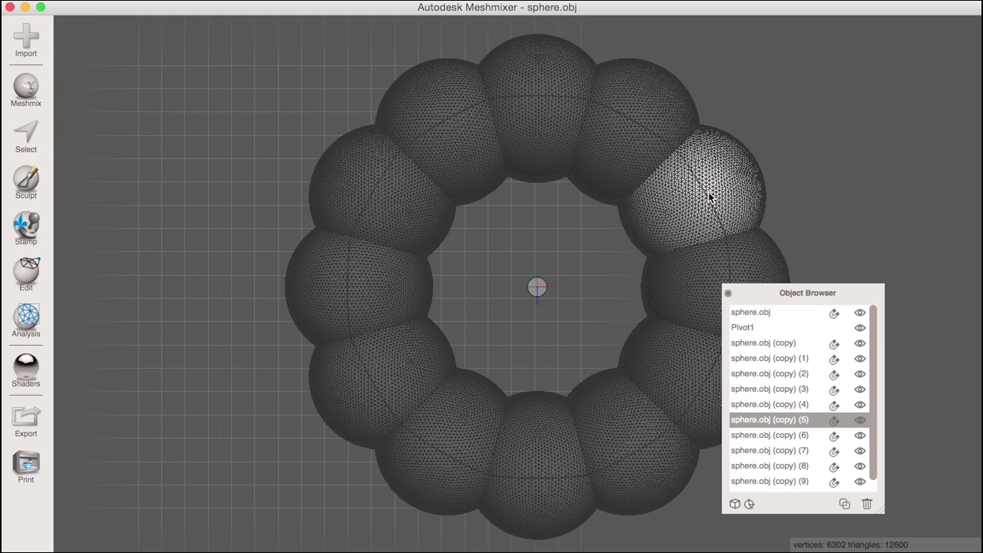
Step: Hide the wireframe with W and orbit to view the smooth-shaded ring from above
{"action": "mouse_move", "coordinate": [619, 242]}
{"action": "right_mouse_down"}
{"action": "mouse_move", "coordinate": [609, 177]}
{"action": "mouse_move", "coordinate": [577, 287]}
{"action": "mouse_move", "coordinate": [589, 193]}
{"action": "mouse_move", "coordinate": [553, 195]}
{"action": "right_mouse_up"}
{"action": "key", "text": "w"}
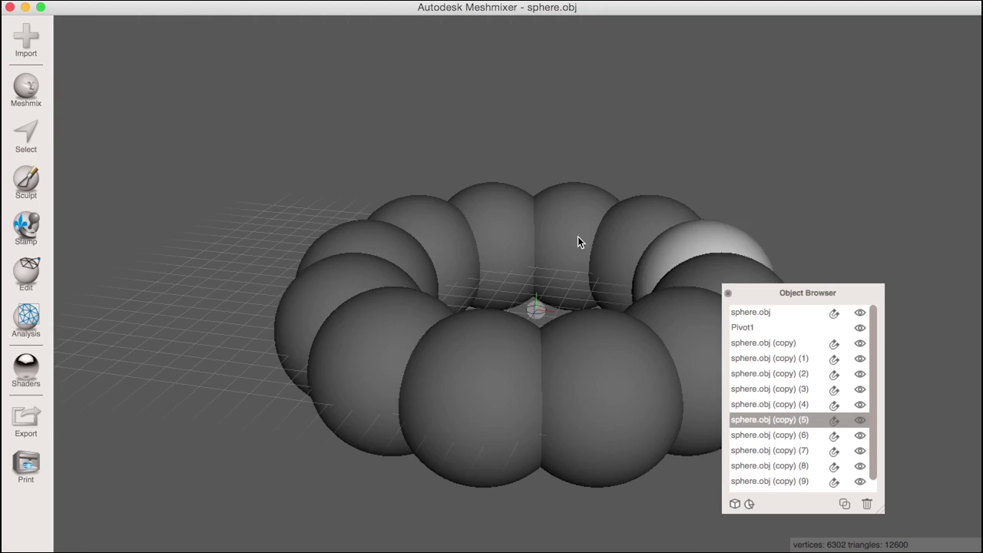
{"action": "right_click_drag", "start_coordinate": [579, 237], "coordinate": [237, 436]}
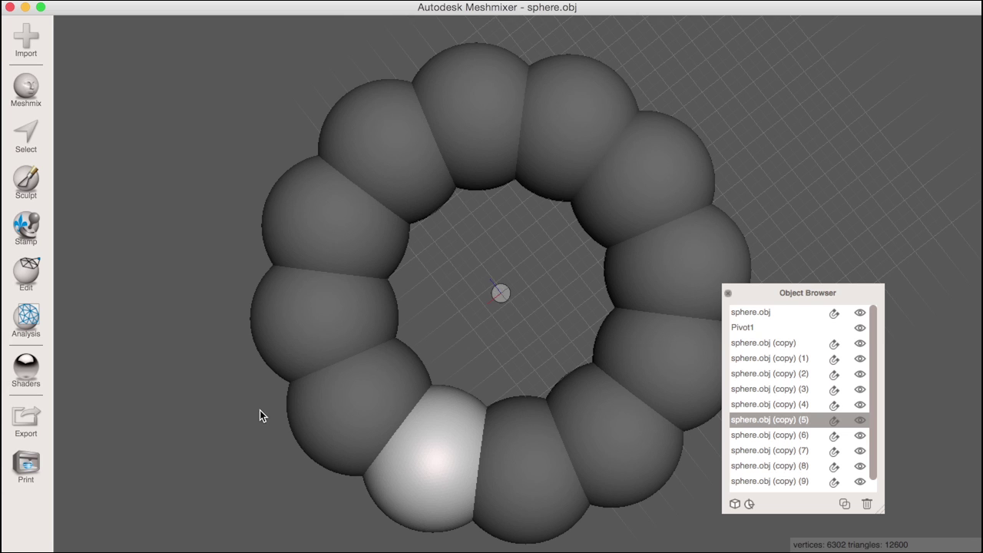
{"action": "right_click_drag", "start_coordinate": [251, 422], "coordinate": [375, 408]}
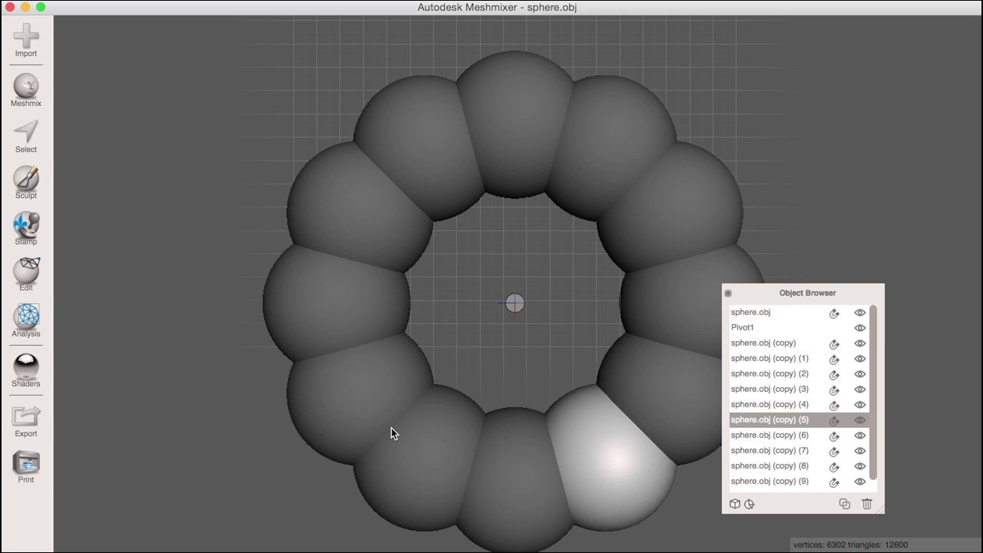
{"action": "right_click_drag", "start_coordinate": [395, 432], "coordinate": [376, 369]}
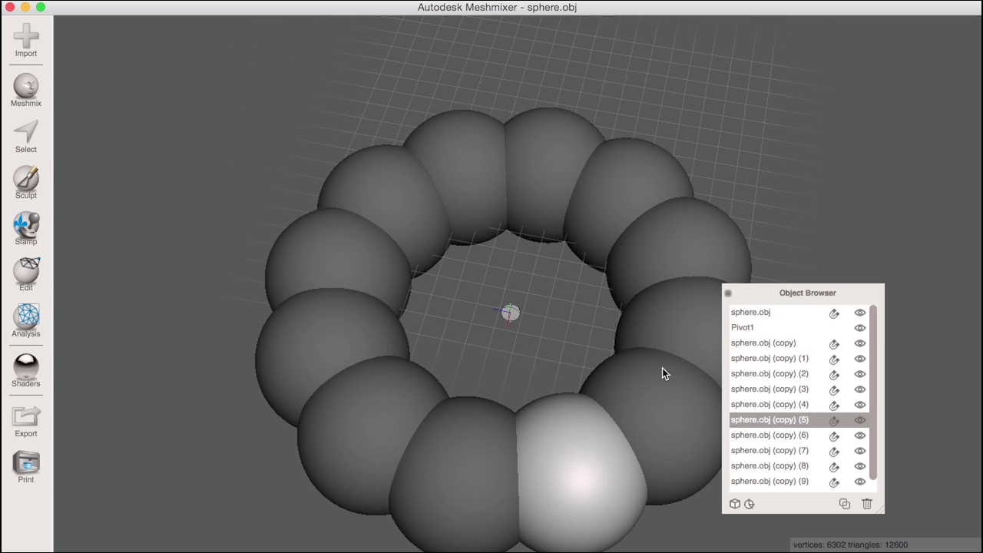
Step: Shift-select all twelve sphere rows including sphere.obj and combine them into sphere.obj (copy)
{"action": "middle_click_drag", "start_coordinate": [538, 331], "coordinate": [530, 266]}
{"action": "left_click_drag", "start_coordinate": [818, 292], "coordinate": [858, 111]}
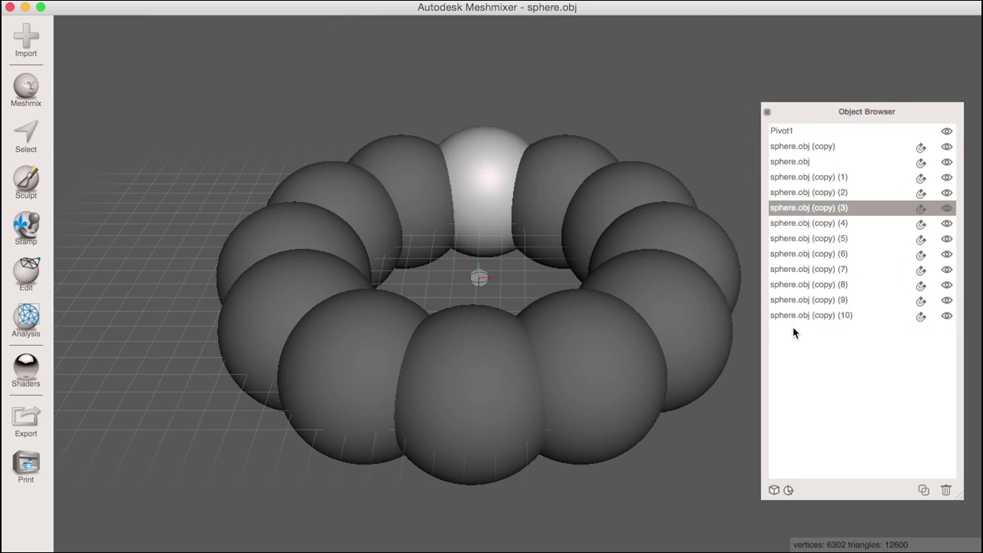
{"action": "left_click", "coordinate": [792, 315]}
{"action": "left_click", "coordinate": [788, 177], "text": "shift"}
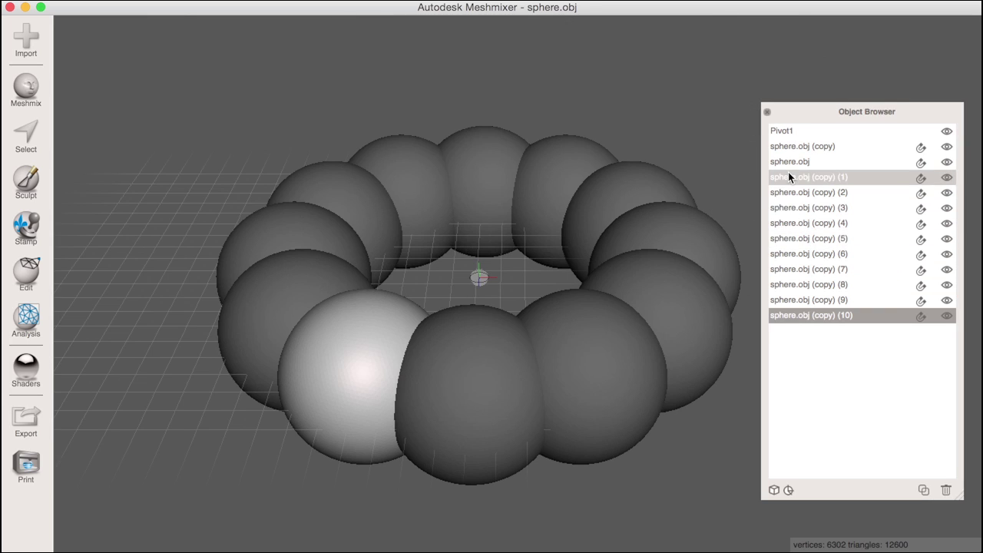
{"action": "left_click", "coordinate": [788, 146], "text": "super"}
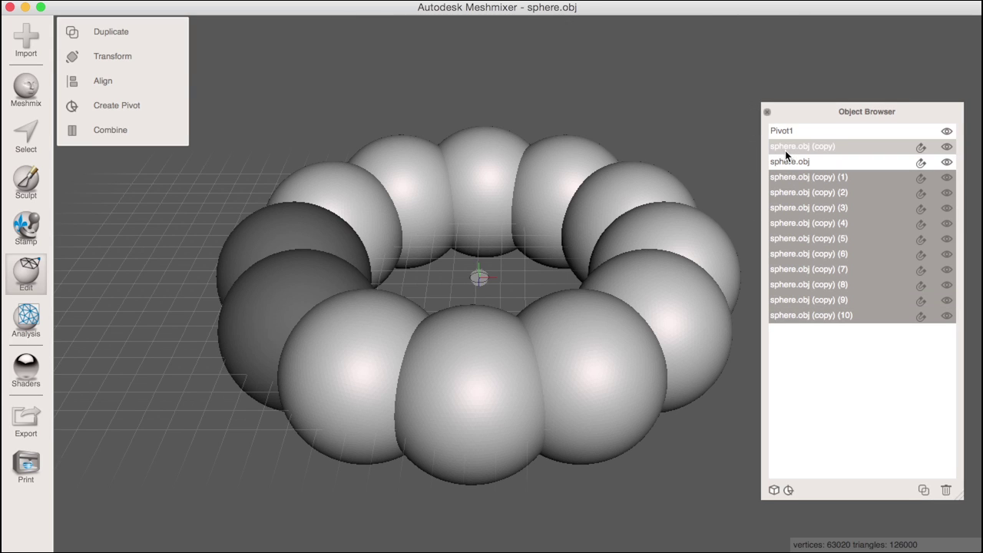
{"action": "left_click", "coordinate": [785, 161], "text": "super"}
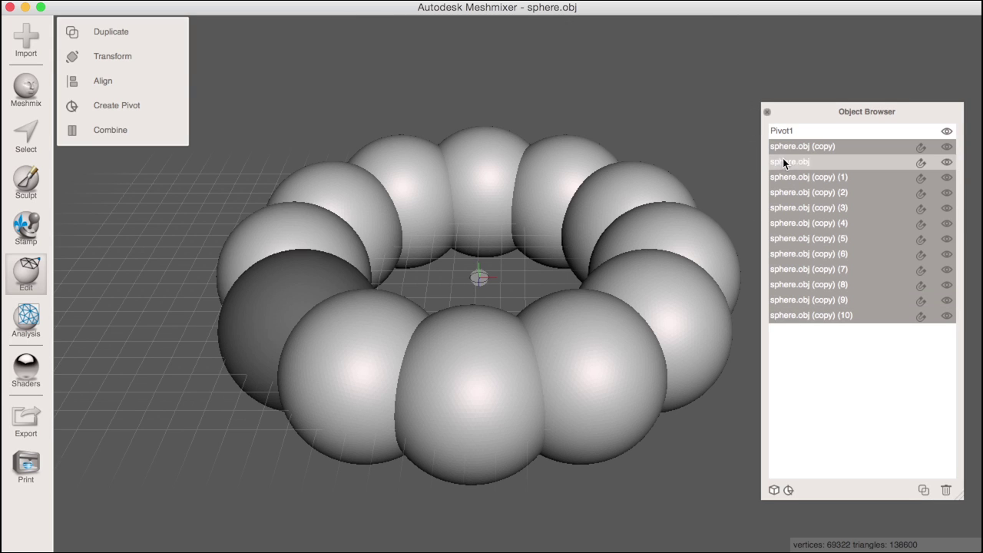
{"action": "left_click", "coordinate": [130, 130]}
Step: Make the combined ring solid in Accurate mode with accuracy 500 and mesh density 375
{"action": "left_click", "coordinate": [126, 227]}
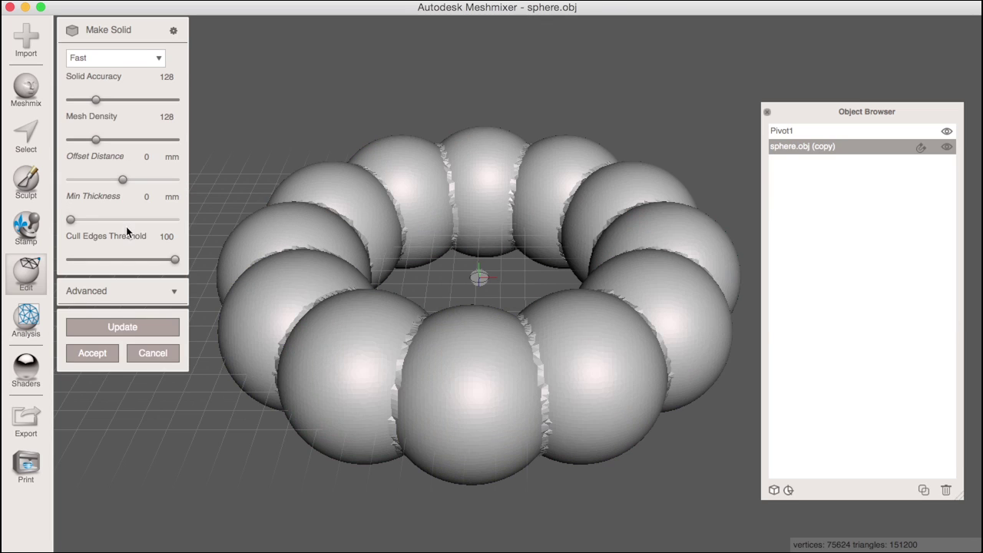
{"action": "left_click", "coordinate": [159, 58]}
{"action": "left_click", "coordinate": [135, 94]}
{"action": "type", "text": "450"}
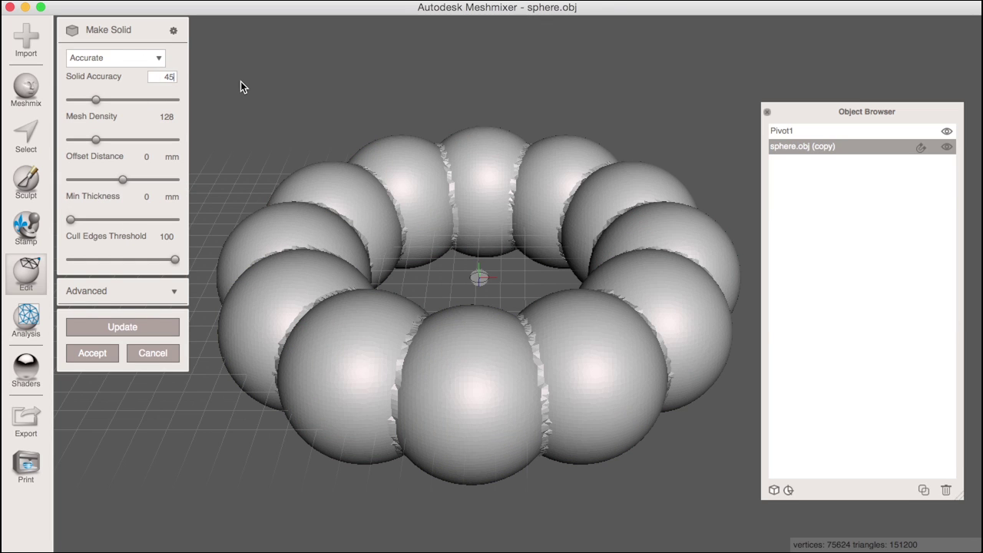
{"action": "key", "text": "Tab"}
{"action": "type", "text": "375"}
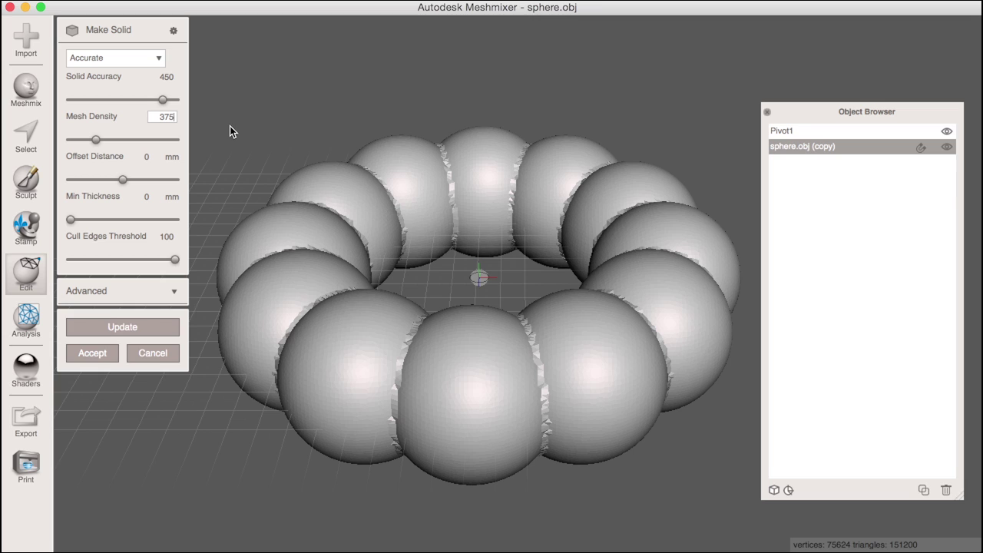
{"action": "left_click", "coordinate": [173, 292]}
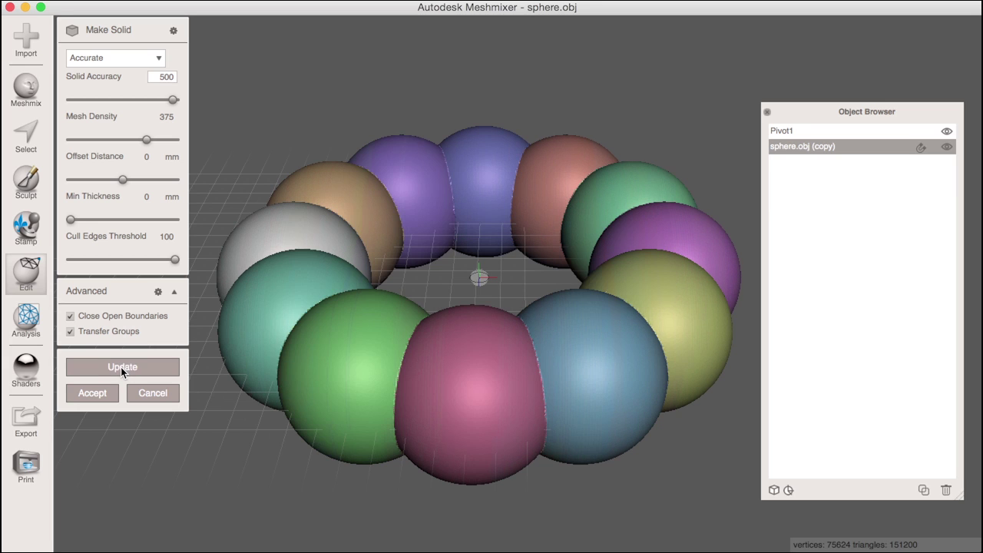
Step: Accept the solid ring and position a horizontal Plane Cut through its middle
{"action": "left_click", "coordinate": [92, 393]}
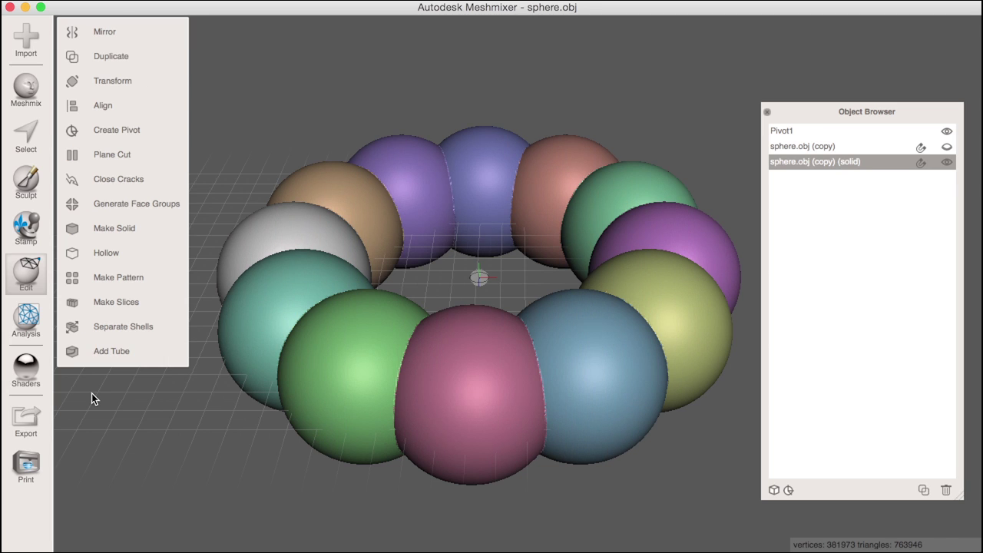
{"action": "left_click", "coordinate": [142, 156]}
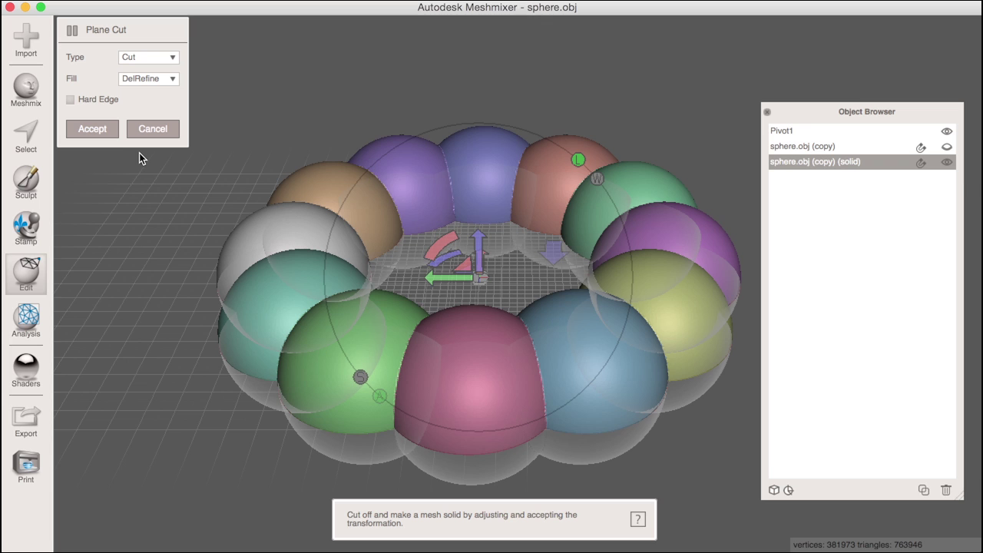
{"action": "right_click_drag", "start_coordinate": [304, 261], "coordinate": [345, 259]}
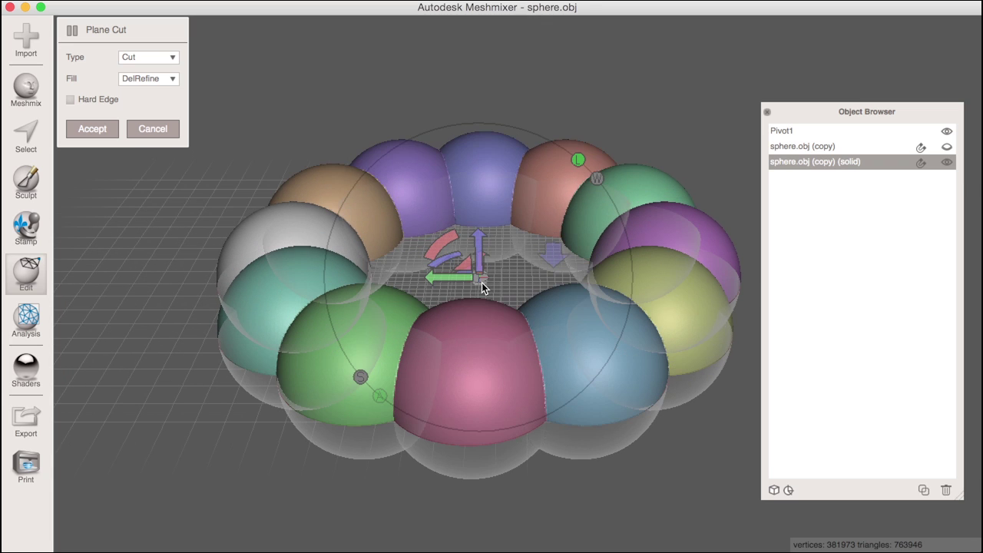
{"action": "left_click_drag", "start_coordinate": [481, 283], "coordinate": [460, 286]}
Step: Apply the cut as Slice Groups, splitting the ring into top and bottom face groups
{"action": "left_click", "coordinate": [159, 58]}
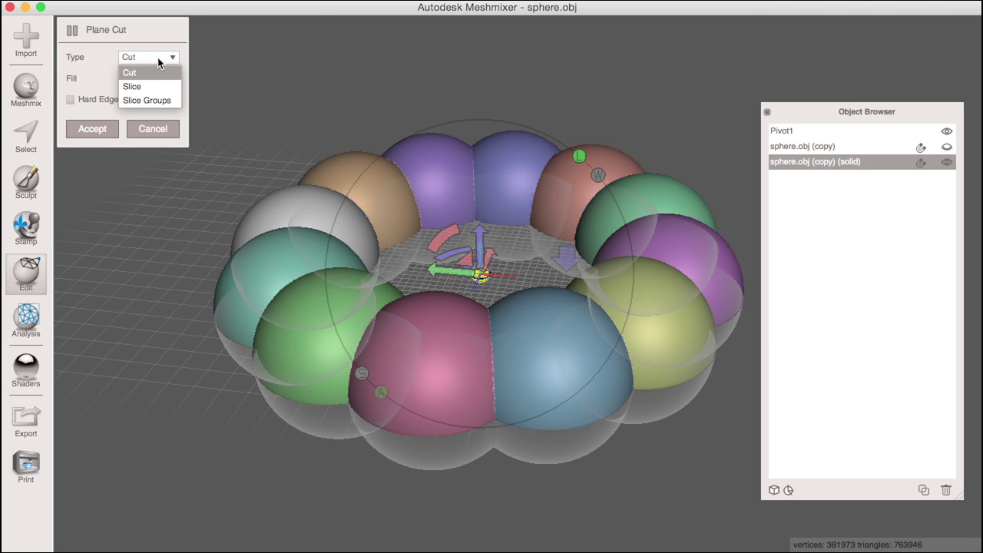
{"action": "left_click", "coordinate": [150, 101]}
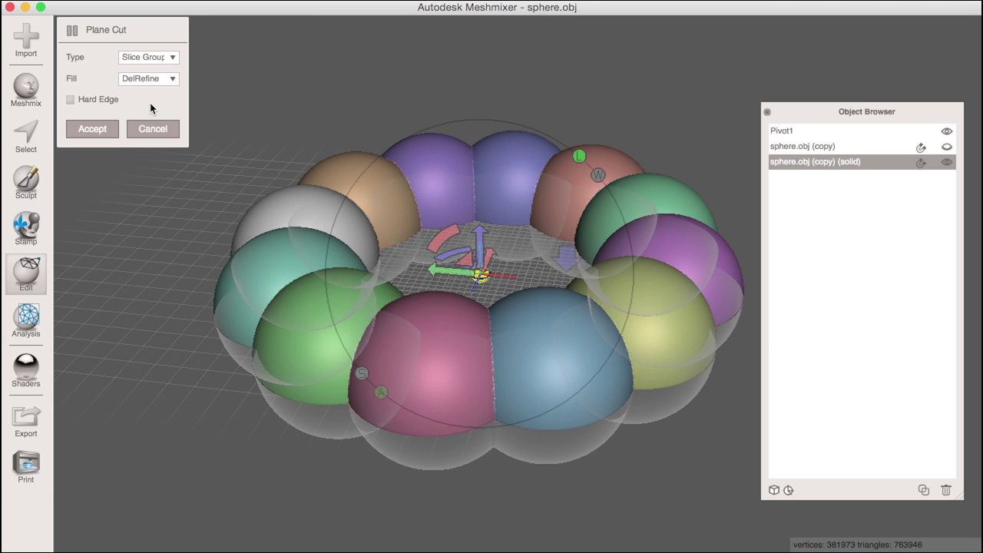
{"action": "left_click", "coordinate": [93, 129]}
{"action": "right_click_drag", "start_coordinate": [374, 282], "coordinate": [531, 277]}
{"action": "left_click", "coordinate": [119, 277]}
Step: Set the loop pattern element size to about 4.77 mm and accept it as a solid
{"action": "left_click_drag", "start_coordinate": [79, 122], "coordinate": [103, 129]}
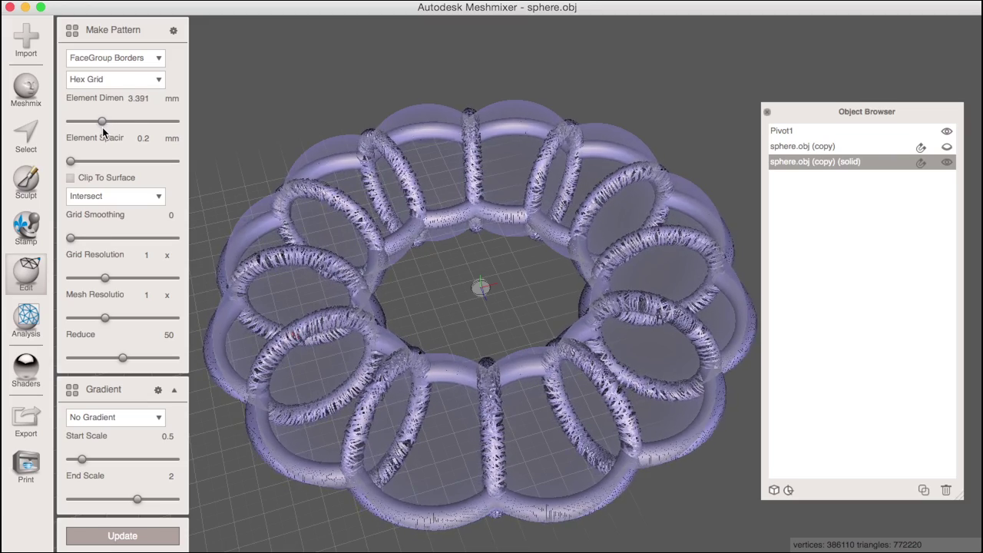
{"action": "key", "text": "Return"}
{"action": "right_click_drag", "start_coordinate": [729, 200], "coordinate": [709, 345]}
Step: Select the whole orange ring and smooth it with Scale 14
{"action": "key", "text": "ctrl+a"}
{"action": "key", "text": "ctrl+f"}
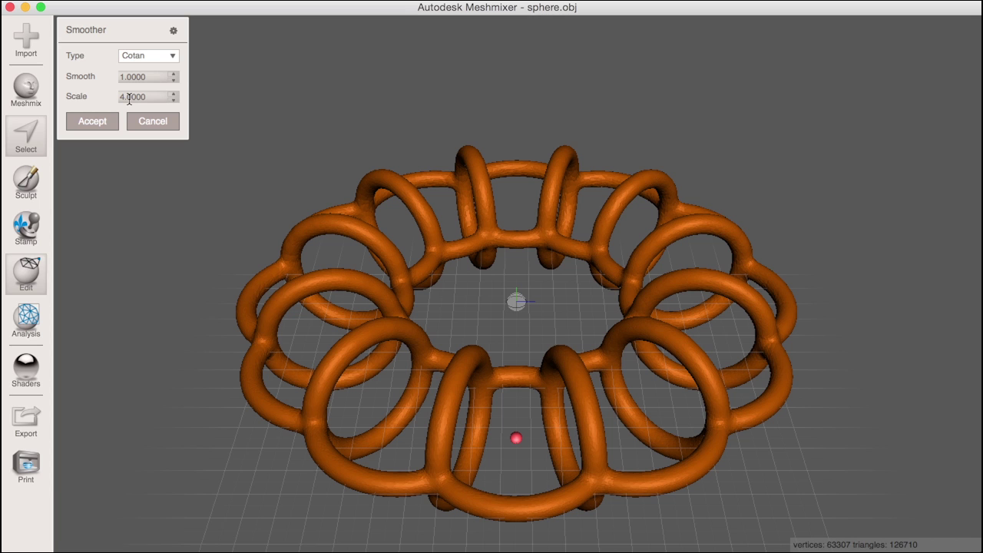
{"action": "left_click", "coordinate": [123, 100]}
{"action": "type", "text": "4"}
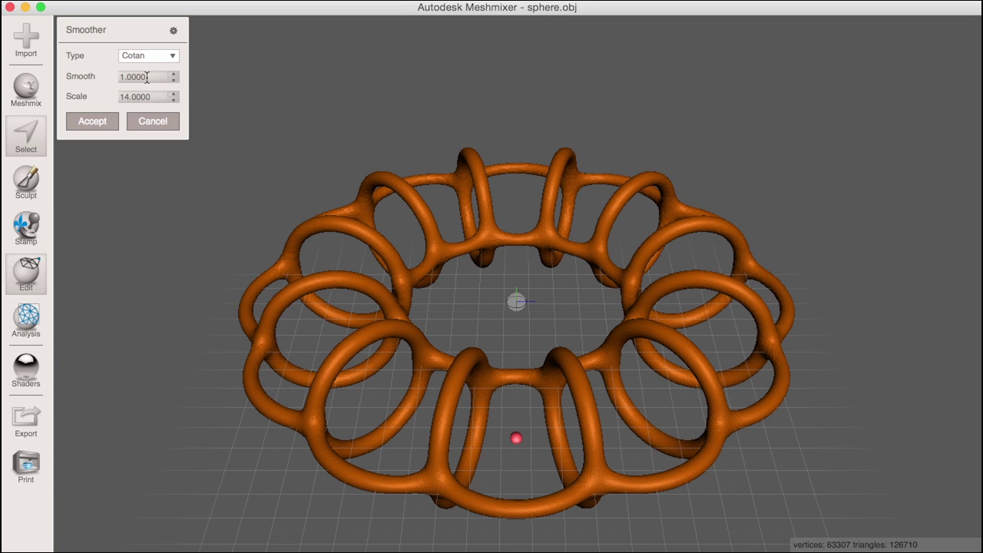
{"action": "right_click_drag", "start_coordinate": [373, 220], "coordinate": [242, 229]}
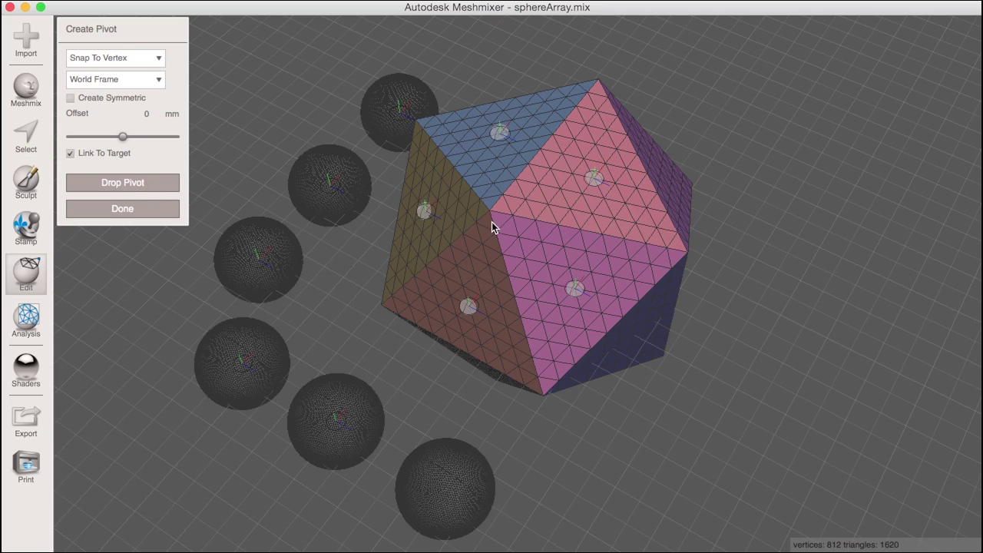
{"action": "right_click_drag", "start_coordinate": [492, 222], "coordinate": [476, 244]}
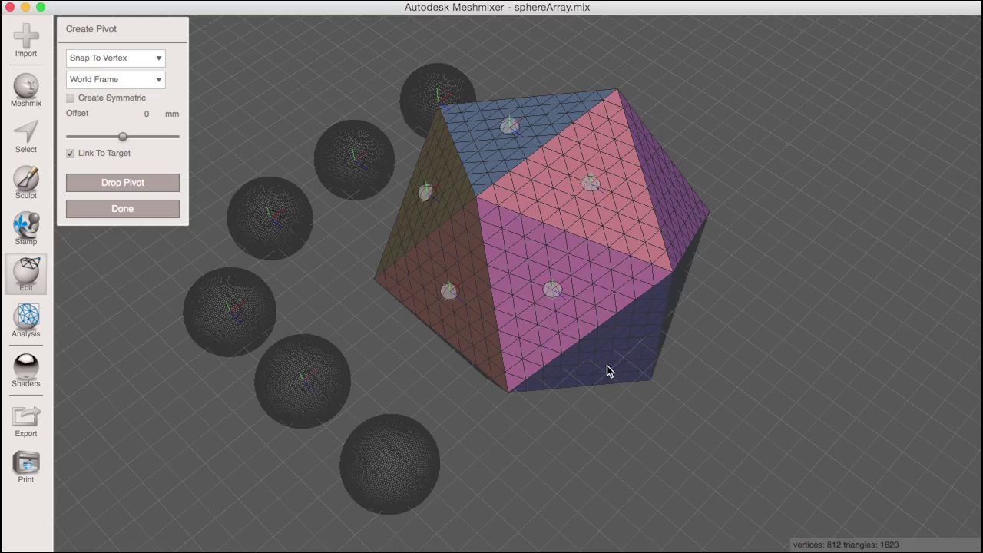
Step: Drop a pivot on the bluish face of the icosahedron
{"action": "right_click_drag", "start_coordinate": [607, 367], "coordinate": [632, 315]}
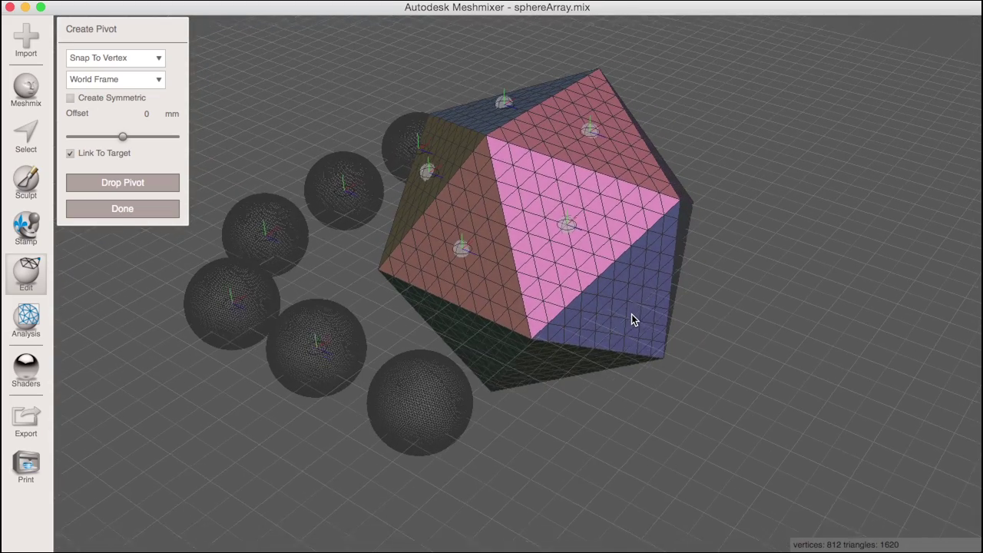
{"action": "left_click", "coordinate": [630, 326]}
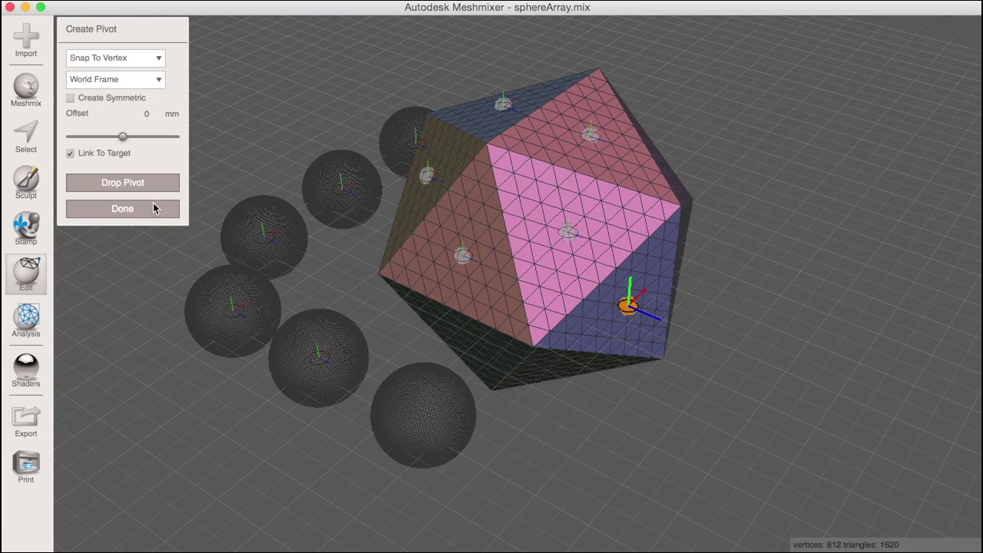
{"action": "left_click", "coordinate": [139, 186]}
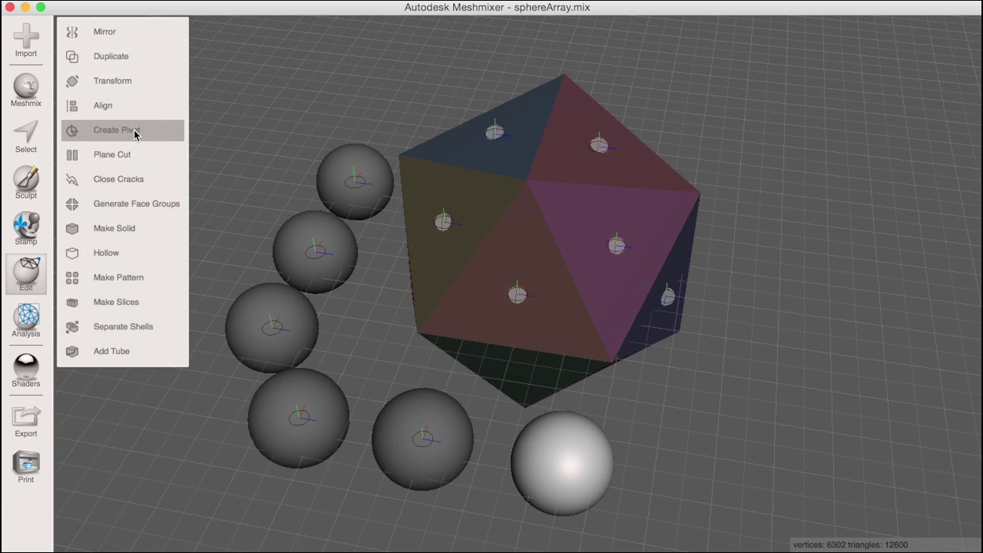
Step: Drop a Bounding Box–snapped pivot at the white sphere's centre and finish pivot creation
{"action": "left_click", "coordinate": [134, 131]}
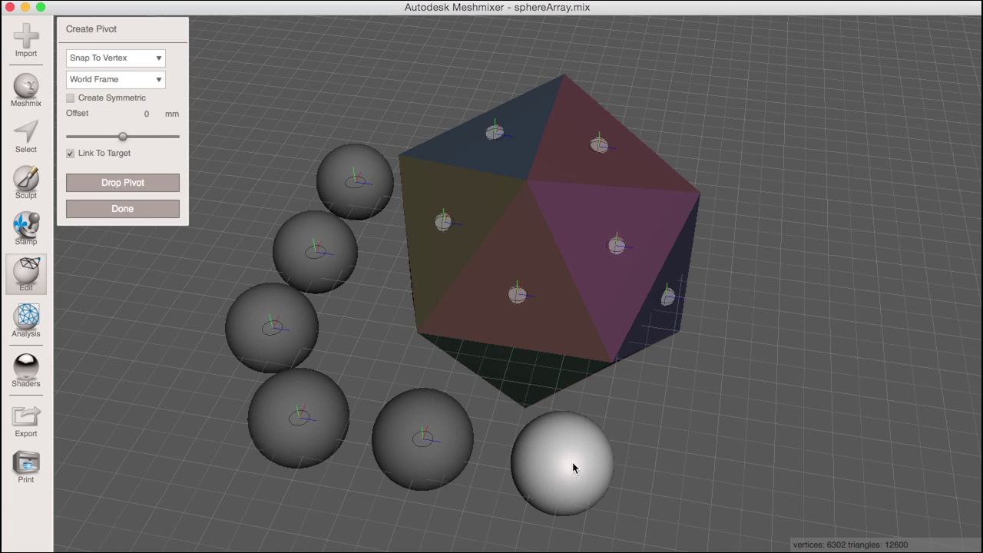
{"action": "left_click", "coordinate": [150, 60]}
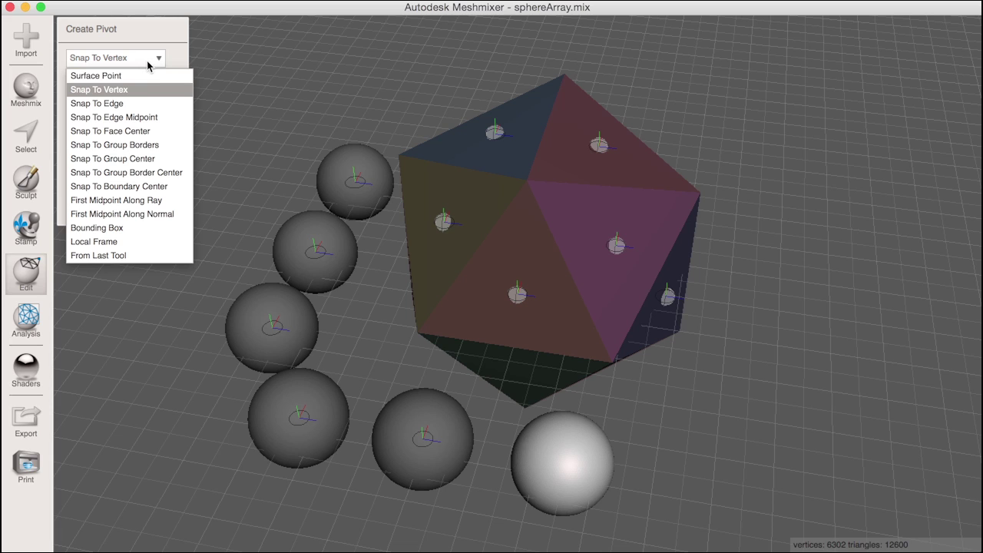
{"action": "left_click", "coordinate": [123, 228]}
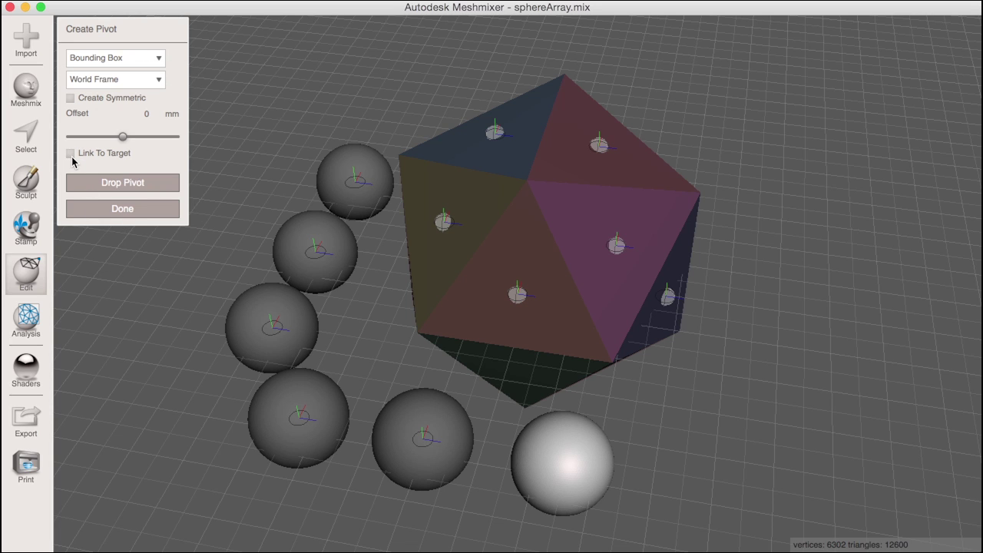
{"action": "left_click", "coordinate": [576, 463]}
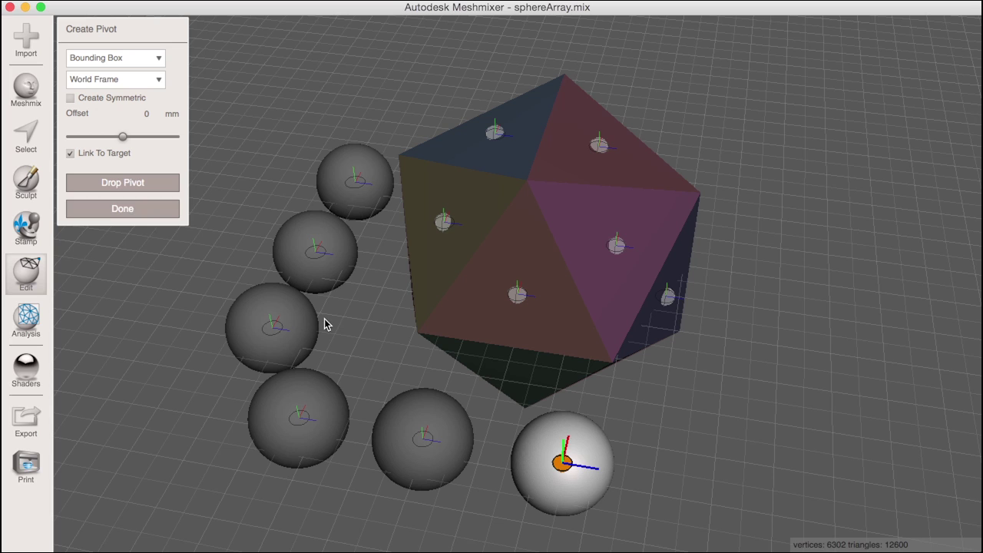
{"action": "left_click", "coordinate": [88, 183]}
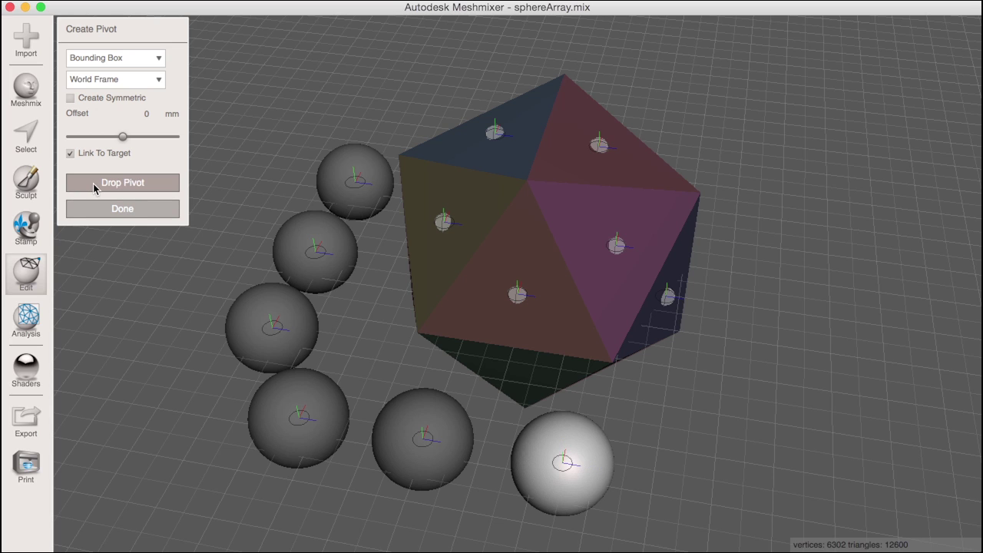
{"action": "left_click", "coordinate": [100, 209]}
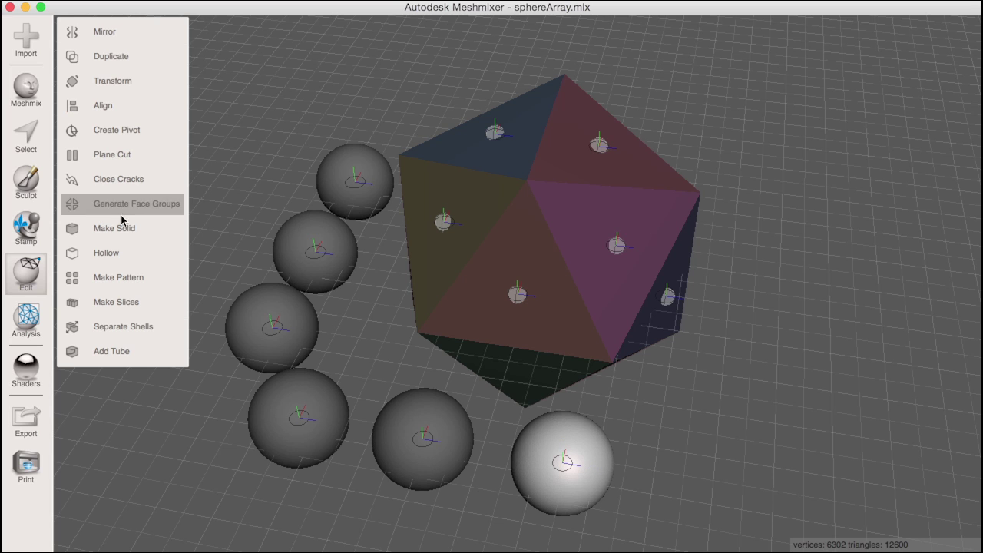
Step: Align two spheres' pivots onto the centre and right face pivots, sinking them in
{"action": "left_click", "coordinate": [350, 191]}
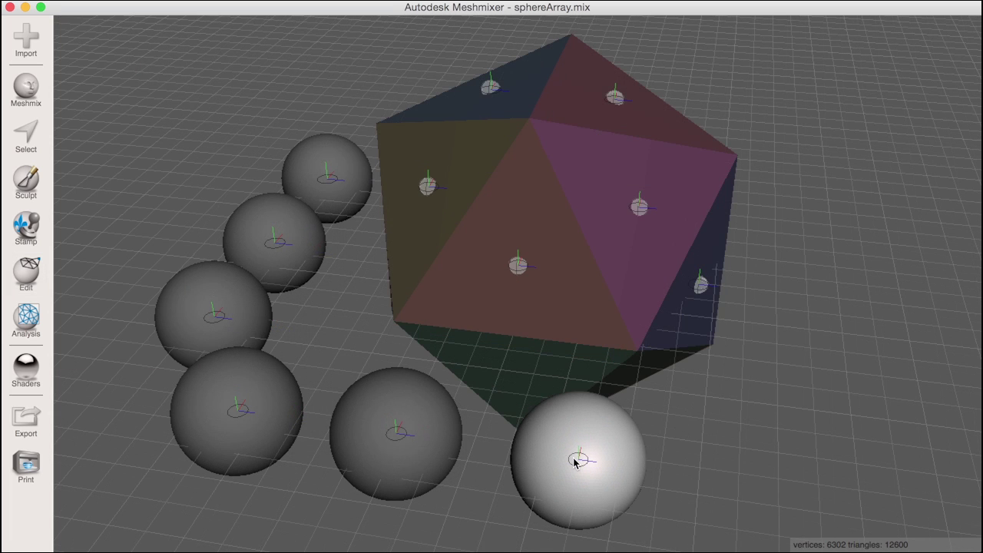
{"action": "left_click_drag", "start_coordinate": [575, 461], "coordinate": [520, 270]}
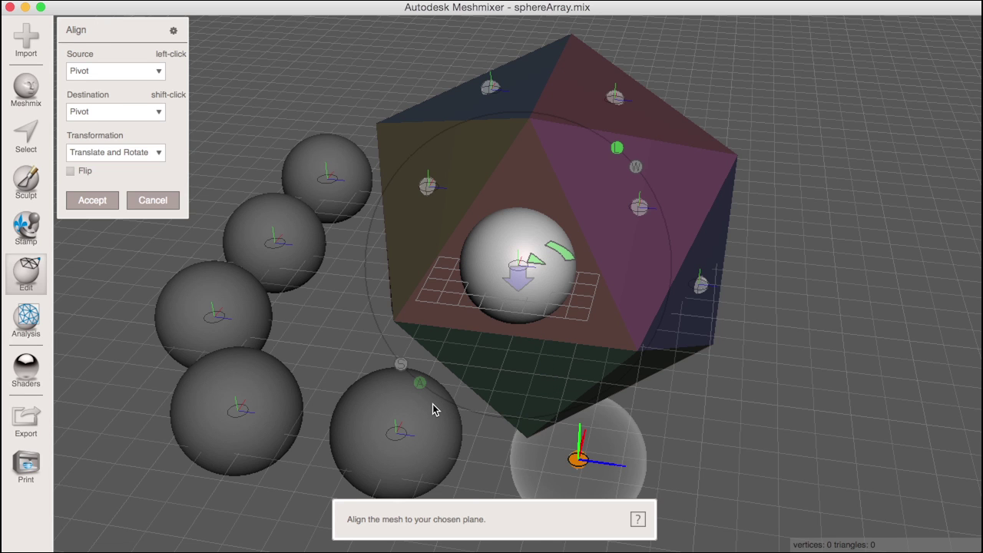
{"action": "key", "text": "Return"}
{"action": "left_click", "coordinate": [390, 445]}
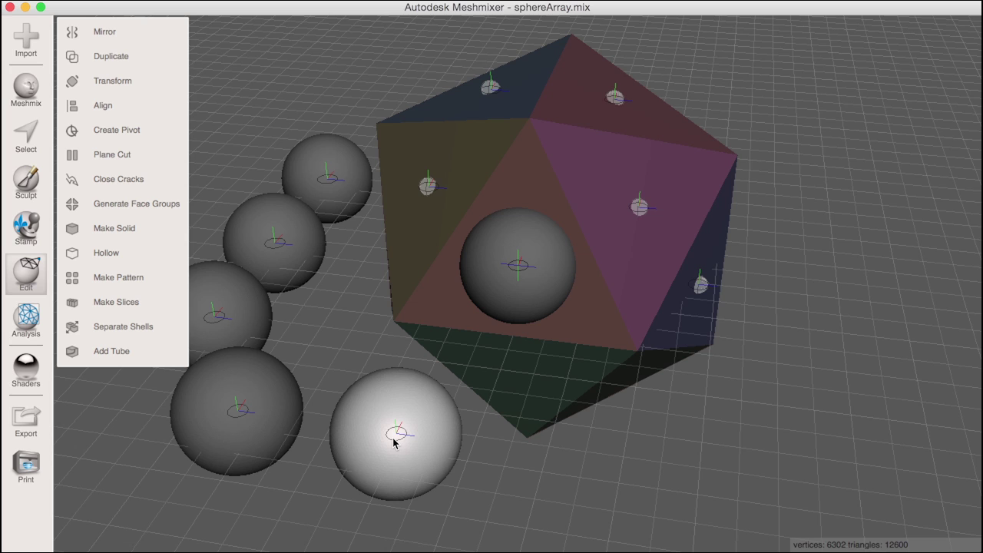
{"action": "left_click_drag", "start_coordinate": [393, 442], "coordinate": [702, 286]}
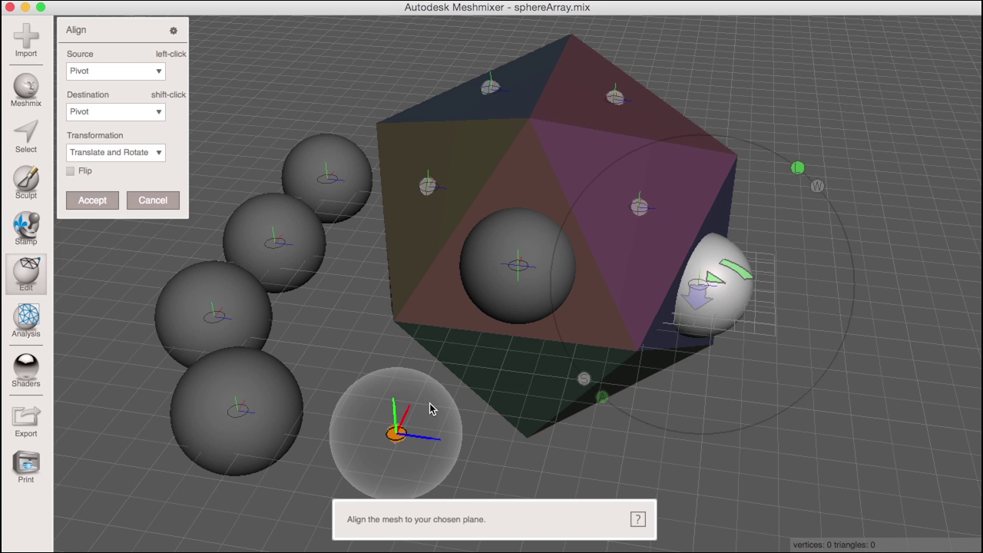
{"action": "left_click", "coordinate": [106, 206]}
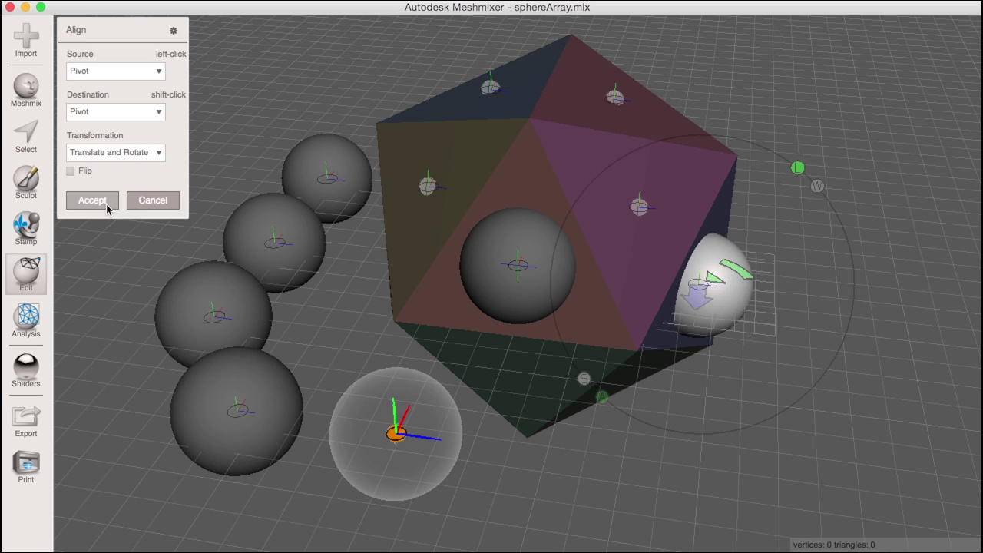
Step: Align the remaining spheres onto the upper-left, top, top-right and another face pivot
{"action": "left_click", "coordinate": [238, 419]}
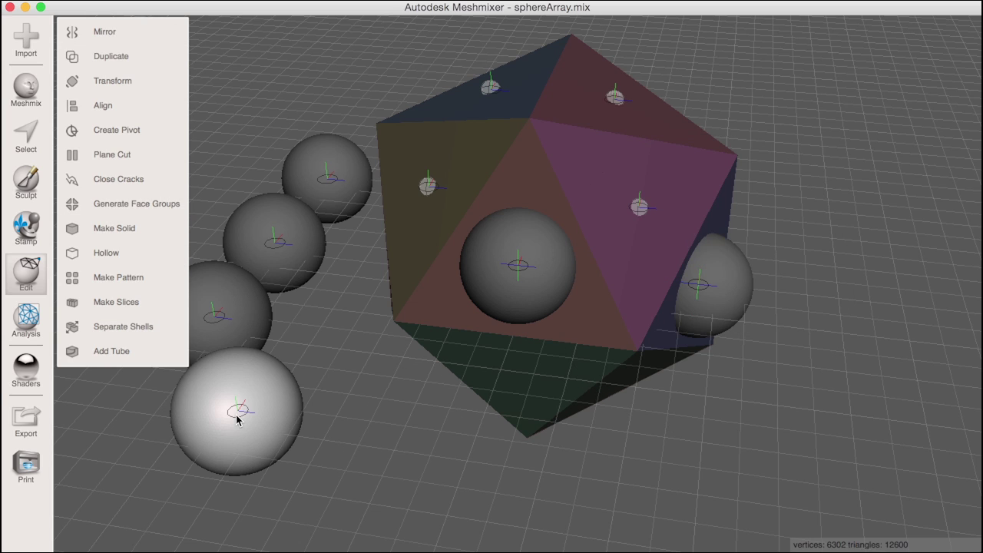
{"action": "left_click_drag", "start_coordinate": [236, 418], "coordinate": [427, 198]}
{"action": "key", "text": "Return"}
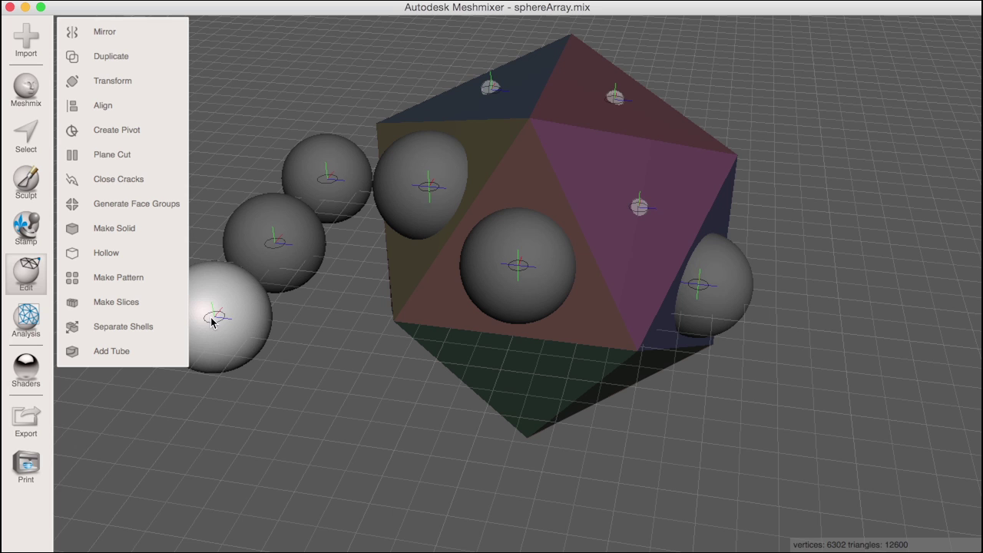
{"action": "left_click_drag", "start_coordinate": [209, 325], "coordinate": [489, 87]}
{"action": "key", "text": "Return"}
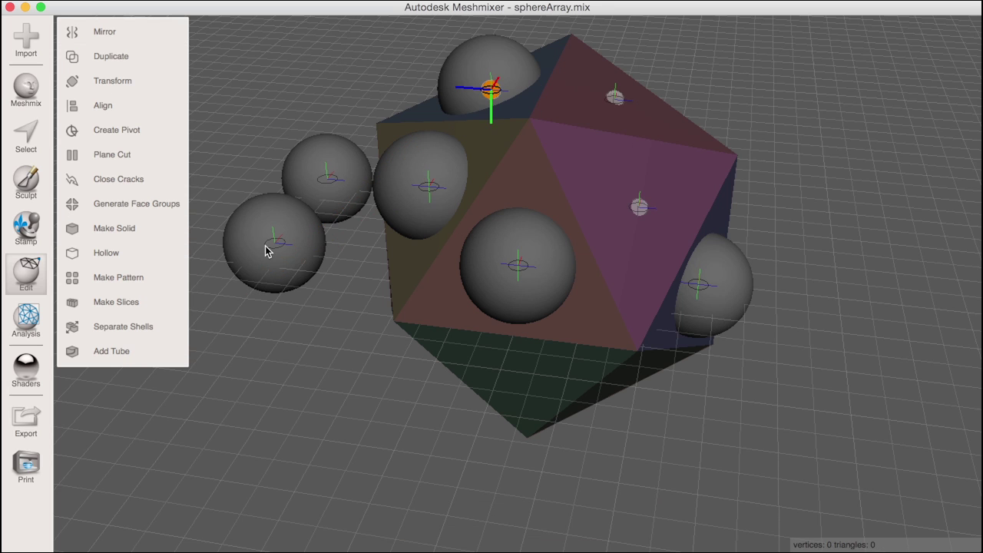
{"action": "left_click_drag", "start_coordinate": [272, 244], "coordinate": [614, 96]}
{"action": "key", "text": "Return"}
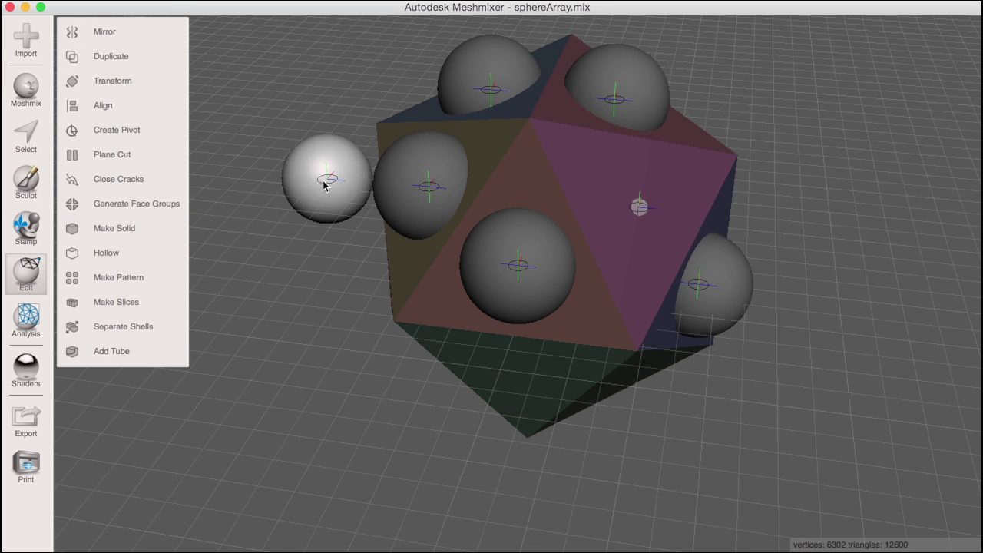
{"action": "left_click_drag", "start_coordinate": [324, 185], "coordinate": [639, 206]}
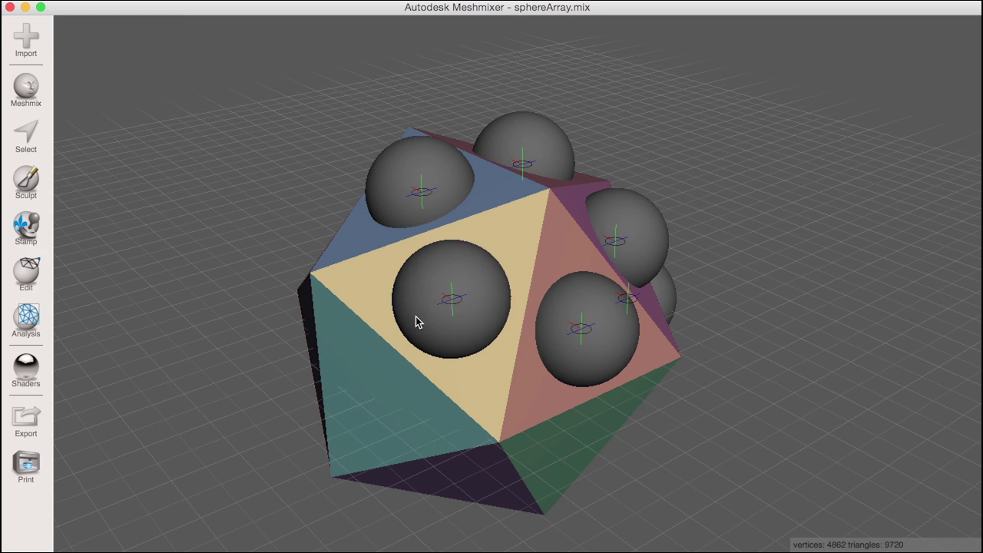
Step: Subtract the top sphere from the icosahedron, carving a purple cavity
{"action": "left_click", "coordinate": [127, 179]}
{"action": "left_click", "coordinate": [101, 109]}
{"action": "right_click_drag", "start_coordinate": [322, 331], "coordinate": [427, 377]}
{"action": "left_click", "coordinate": [452, 178], "text": "shift"}
{"action": "left_click", "coordinate": [123, 180]}
{"action": "left_click", "coordinate": [90, 103]}
Step: Carve pink and yellow cavities by subtracting the centre and right spheres
{"action": "left_click", "coordinate": [433, 371], "text": "shift"}
{"action": "left_click", "coordinate": [176, 183]}
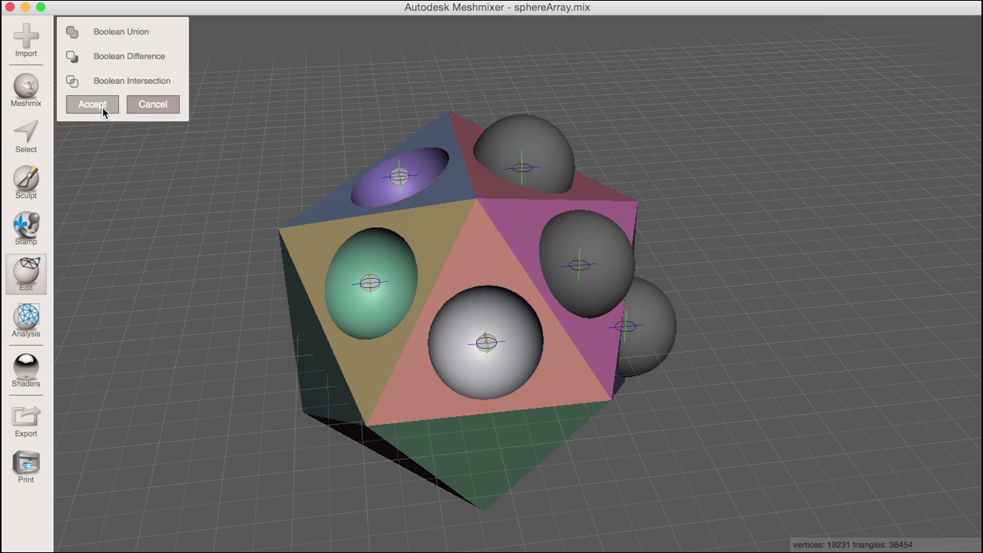
{"action": "left_click", "coordinate": [103, 111]}
{"action": "left_click", "coordinate": [586, 300], "text": "shift"}
{"action": "left_click", "coordinate": [150, 180]}
{"action": "left_click", "coordinate": [94, 102]}
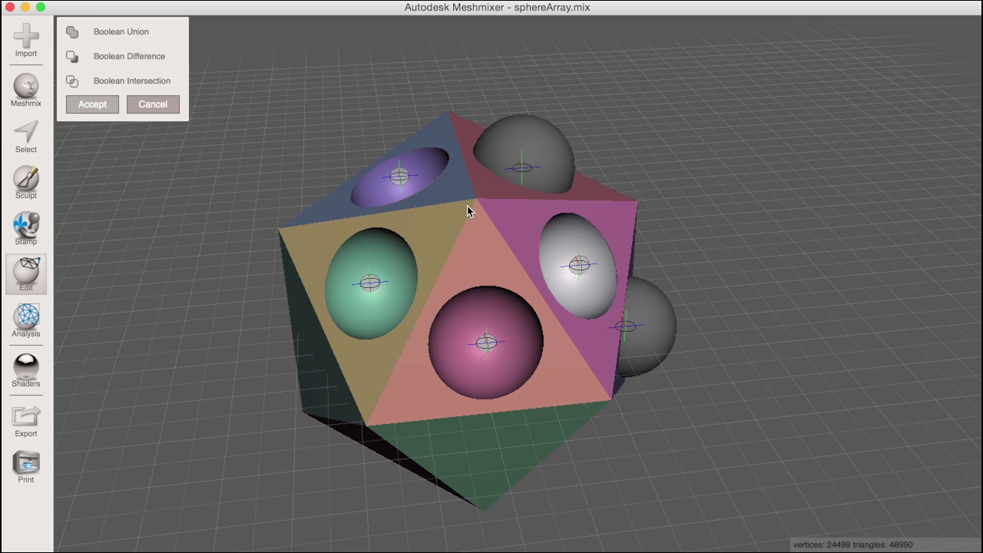
Step: Subtract the top sphere for a green cavity and select the last right sphere
{"action": "left_click", "coordinate": [514, 178], "text": "shift"}
{"action": "left_click", "coordinate": [156, 182]}
{"action": "left_click", "coordinate": [96, 101]}
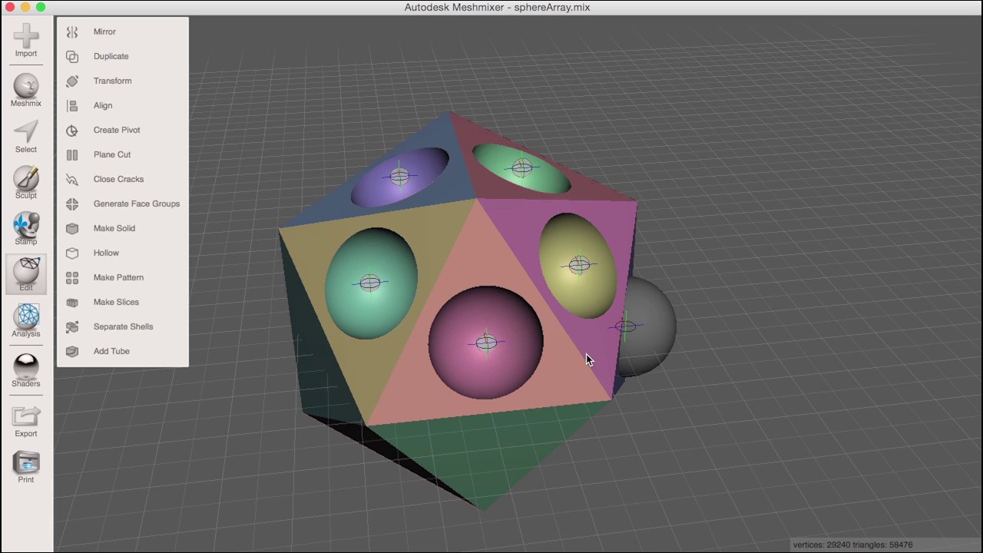